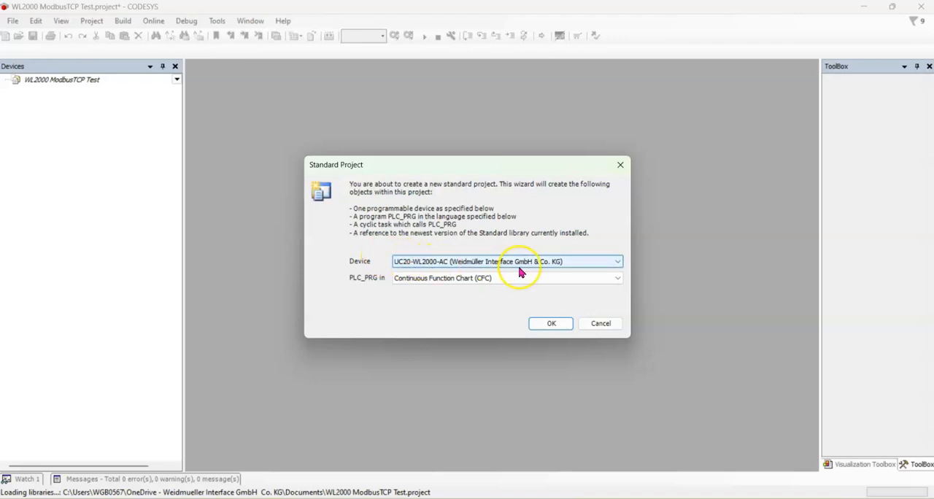
# Create the standard project with the UC20-WL2000-AC device and PLC_PRG in Continuous Function Chart (CFC)
pyautogui.click(619, 263)
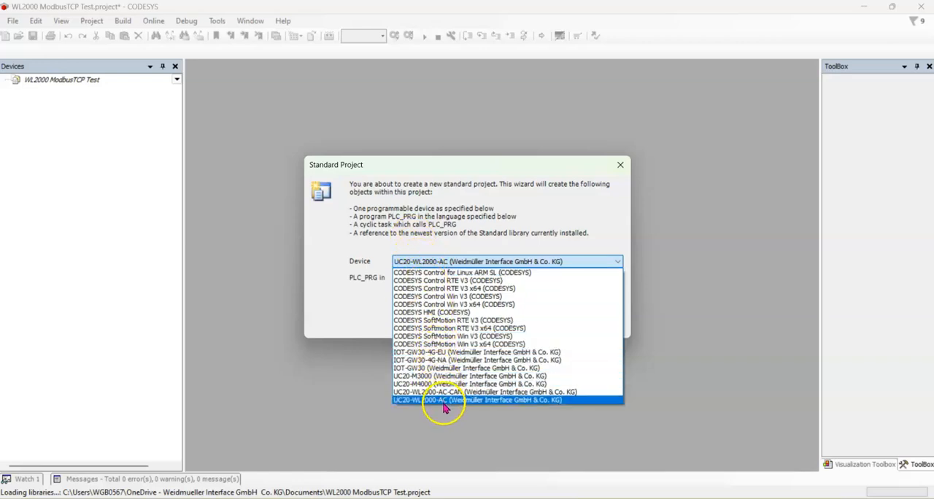
pyautogui.click(531, 244)
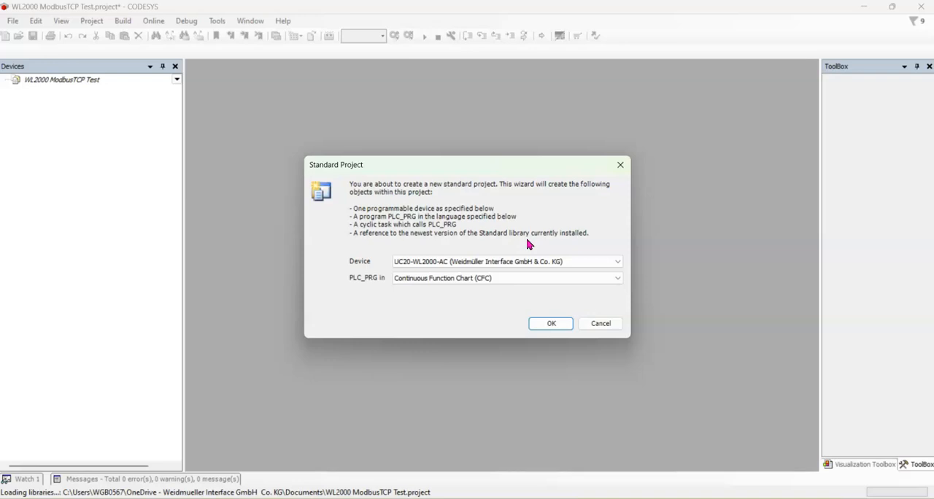
pyautogui.click(552, 324)
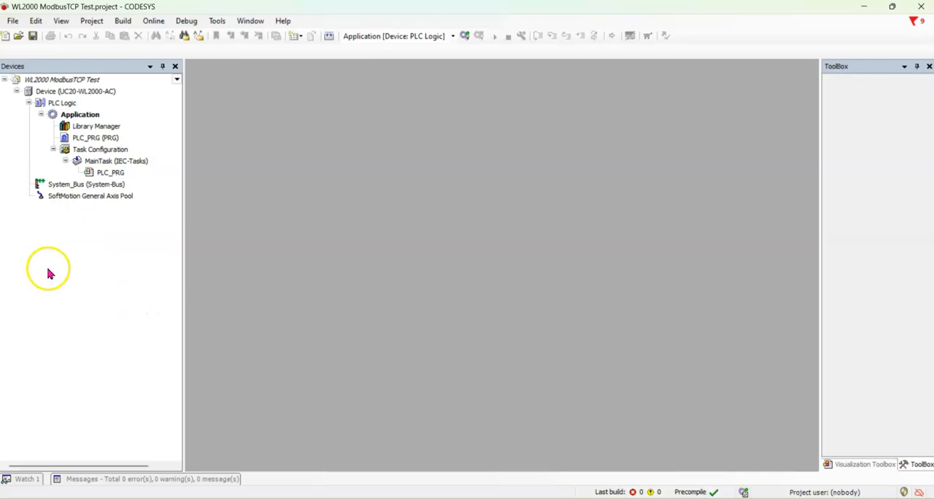
# Append an Ethernet adapter device to the UC20-WL2000-AC controller in the device tree
pyautogui.click(60, 93)
pyautogui.rightClick(59, 93)
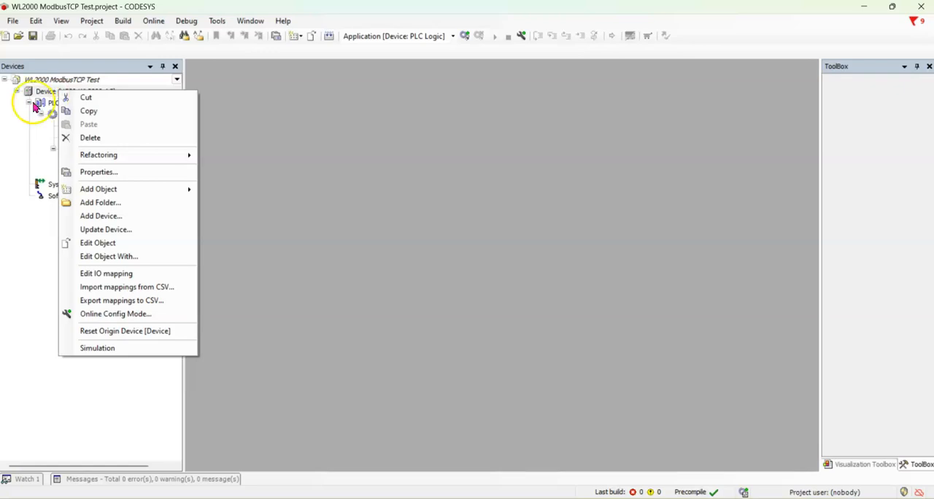
pyautogui.click(100, 217)
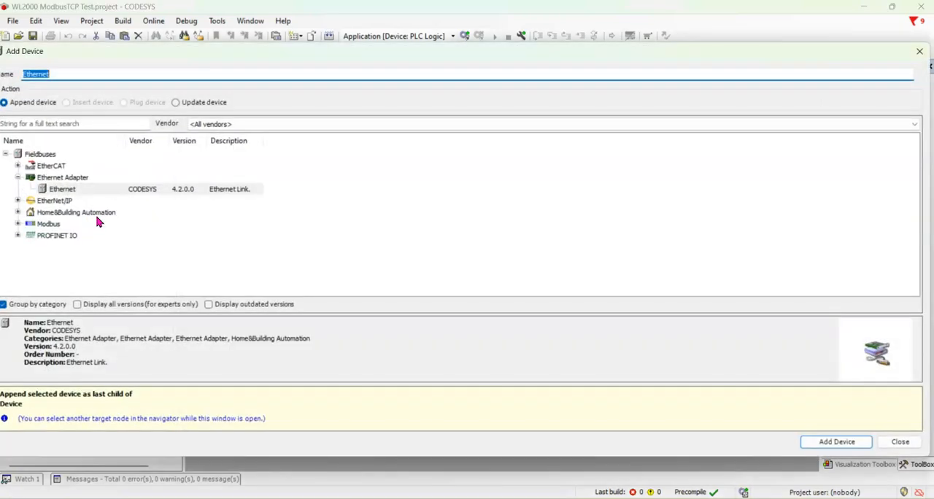
pyautogui.click(56, 180)
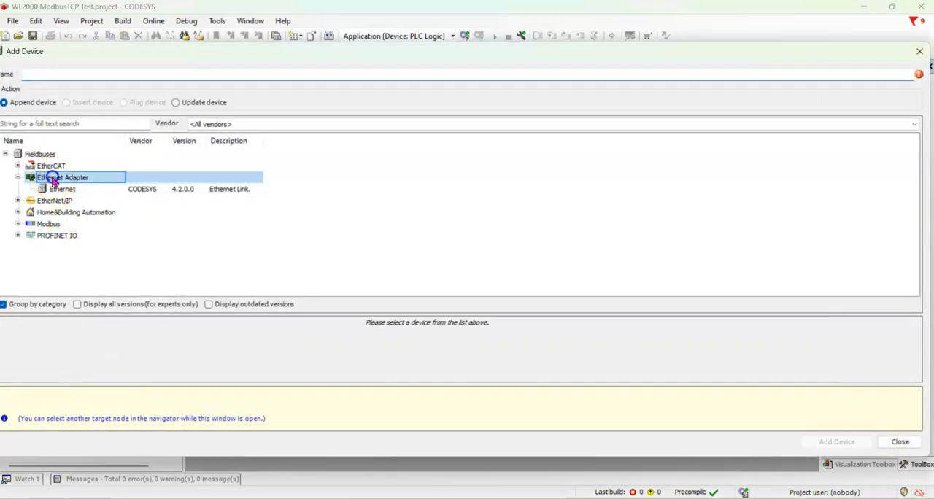
pyautogui.click(55, 189)
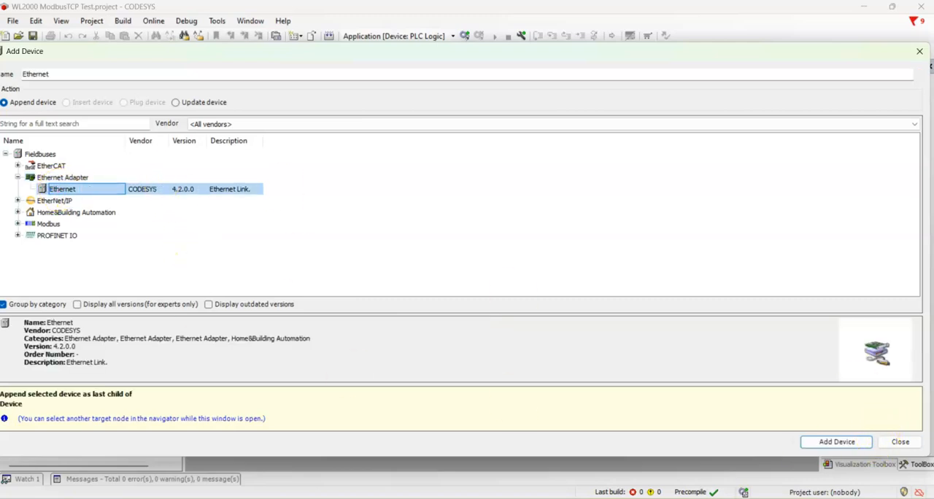
pyautogui.click(838, 444)
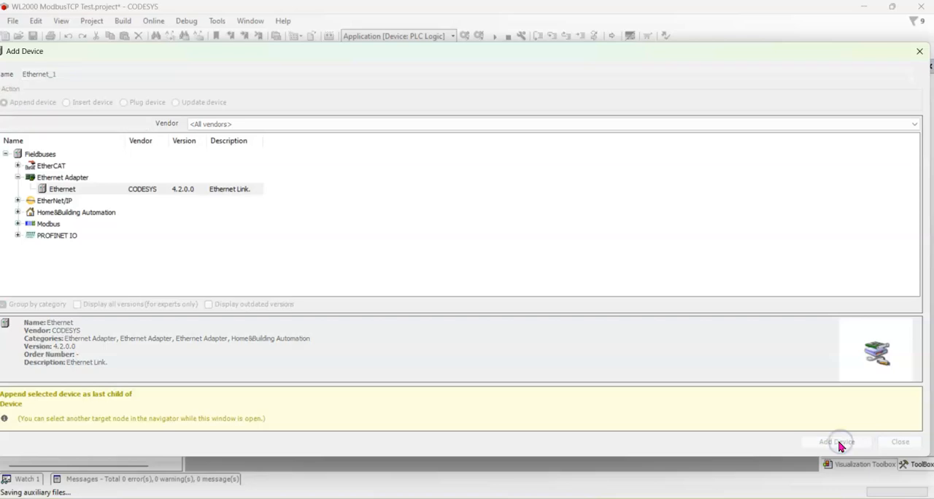
pyautogui.click(837, 443)
pyautogui.click(900, 443)
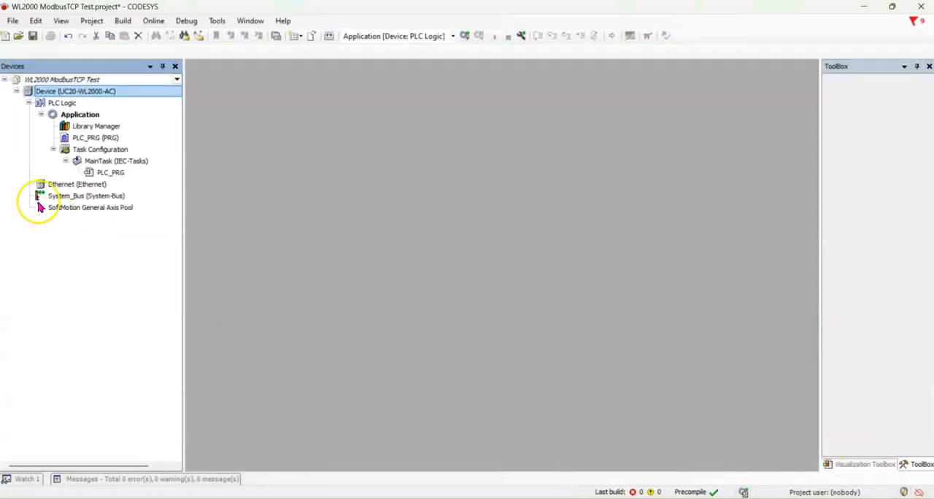
# Append a Modbus TCP Client device under the Ethernet adapter
pyautogui.click(64, 186)
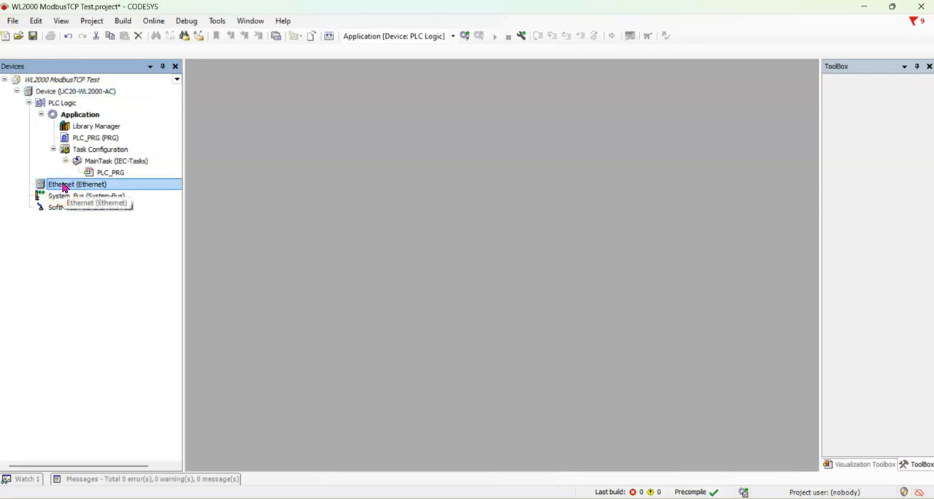
pyautogui.rightClick(64, 187)
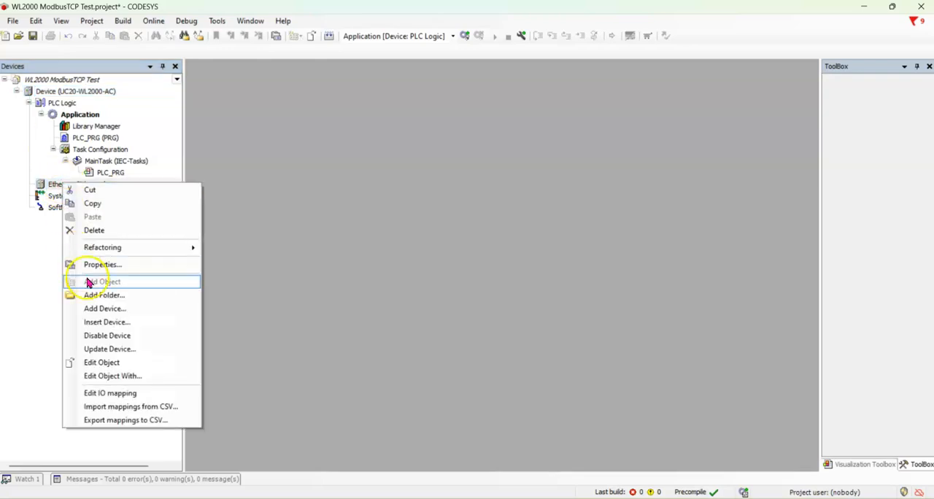
pyautogui.click(104, 309)
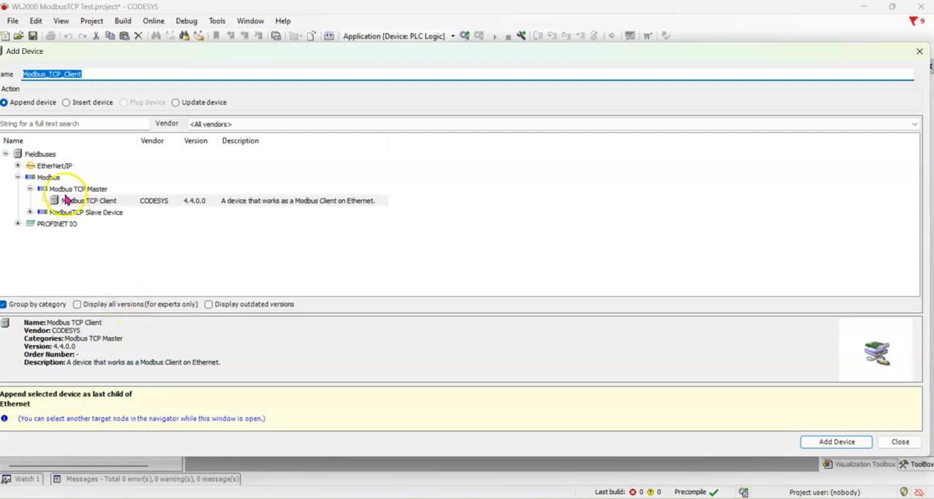
pyautogui.click(80, 200)
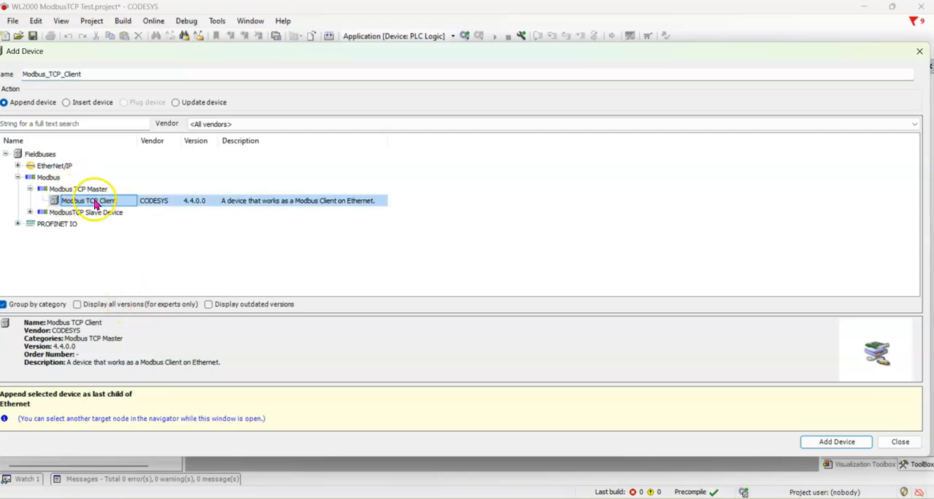
pyautogui.click(825, 440)
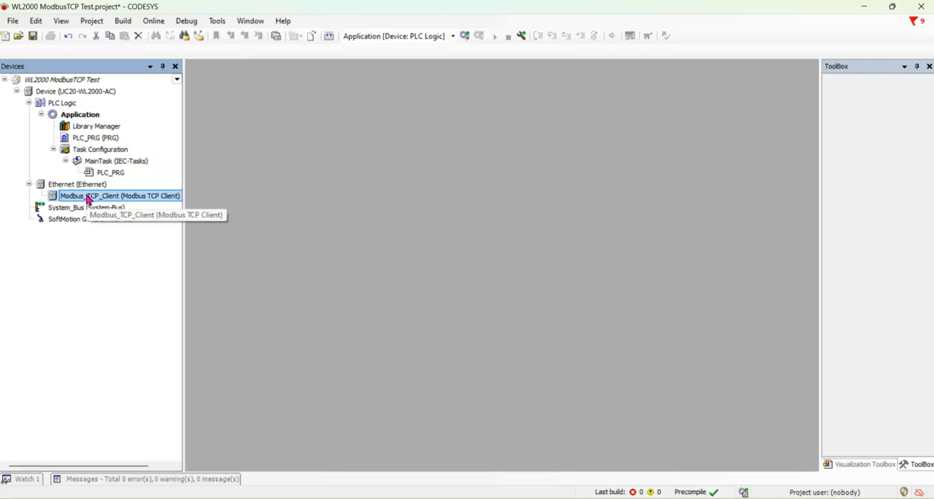
# Try to append a Modbus TCP Server device to the Modbus TCP client
pyautogui.rightClick(87, 198)
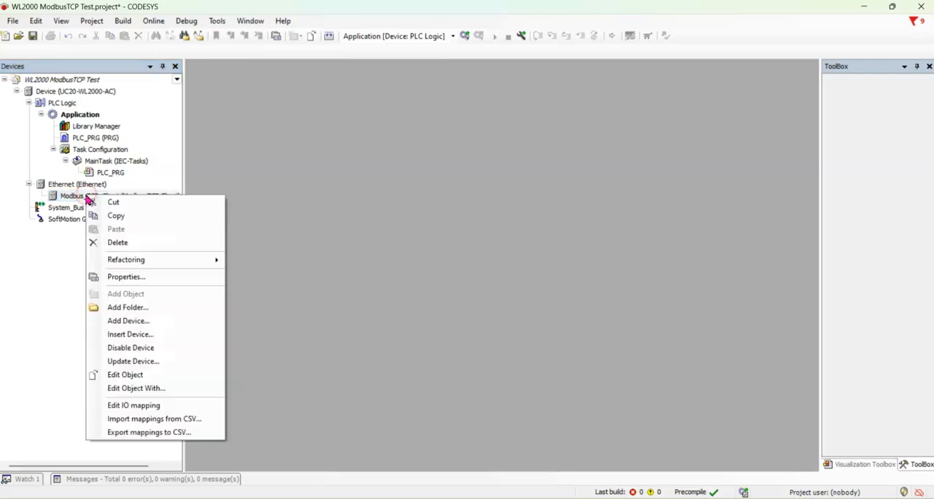
pyautogui.click(119, 323)
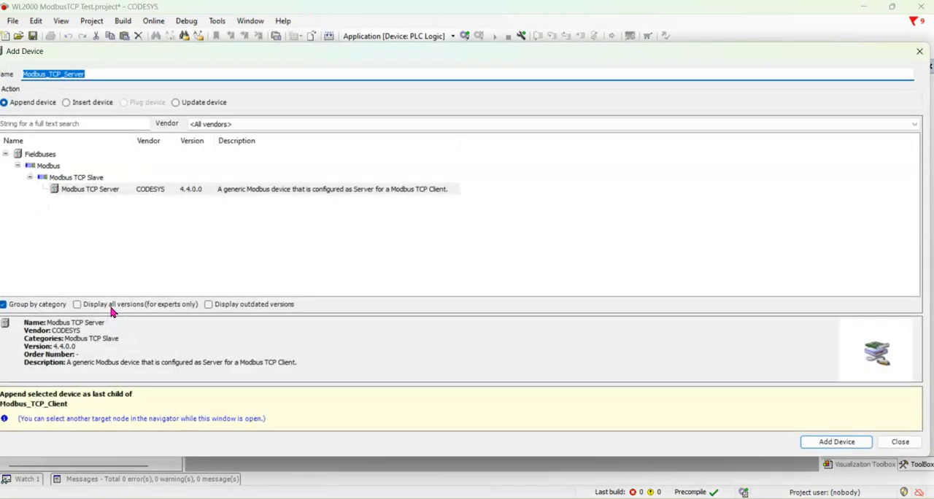
pyautogui.click(83, 191)
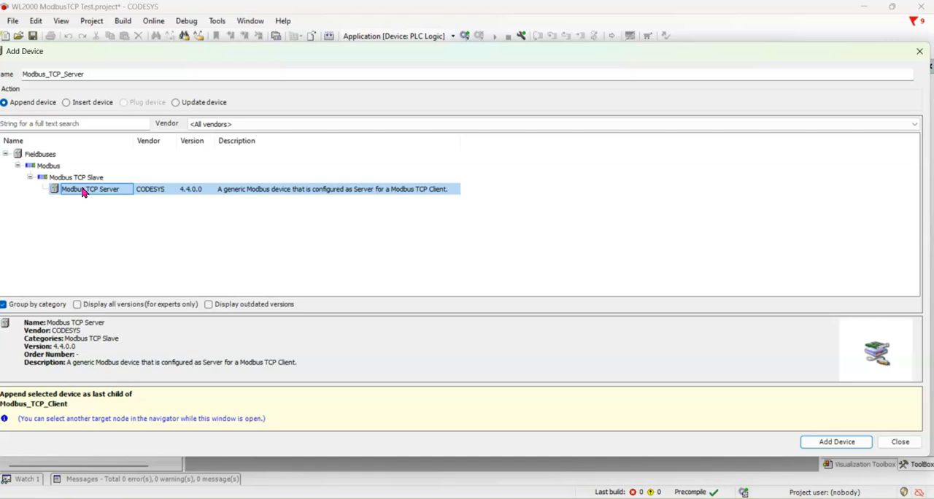
pyautogui.click(829, 444)
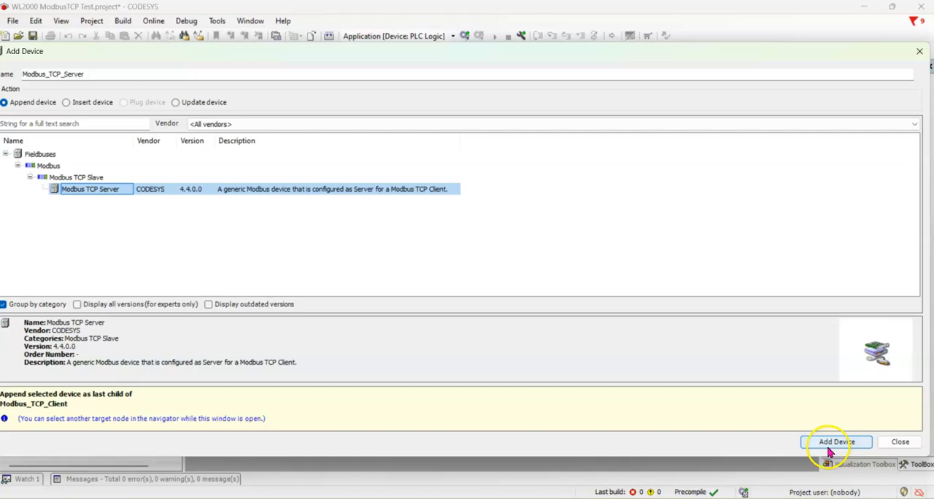
pyautogui.click(902, 444)
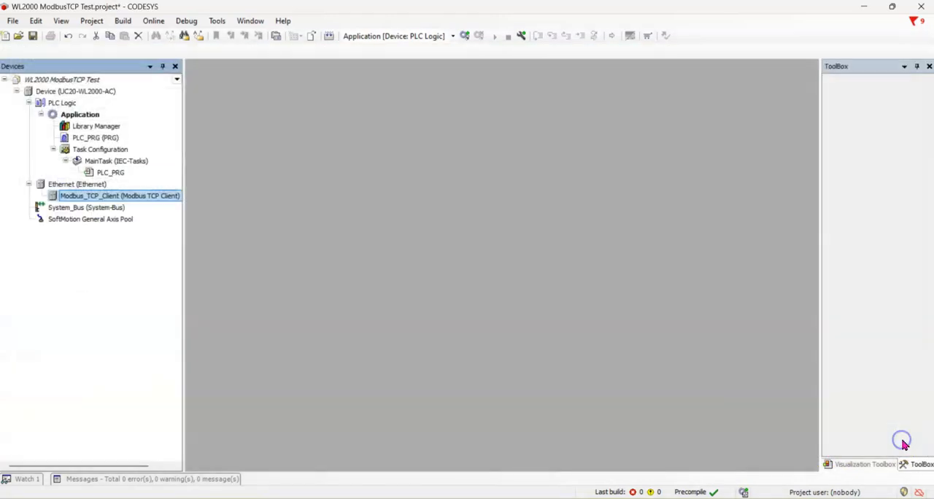
# Add a Modbus TCP Server device under the Modbus TCP client and widen the device tree to show full names
pyautogui.rightClick(121, 199)
pyautogui.click(159, 324)
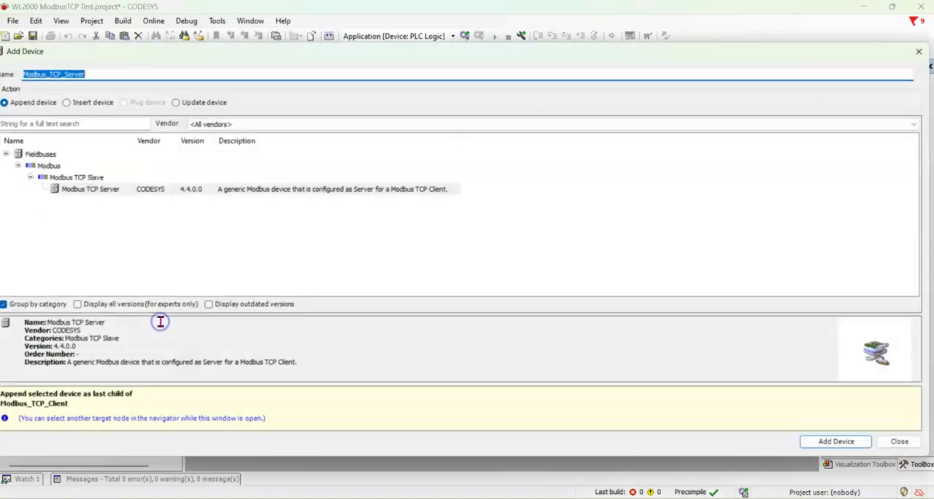
pyautogui.click(93, 191)
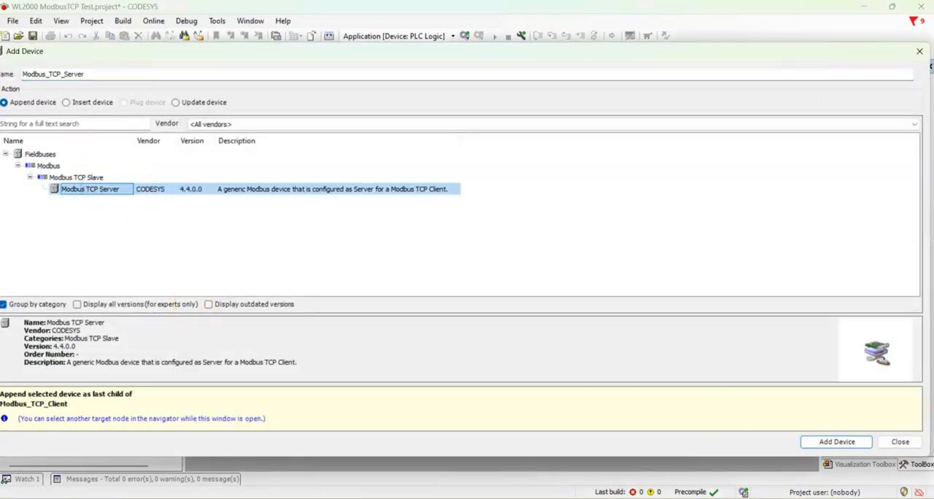
pyautogui.click(832, 442)
pyautogui.click(900, 442)
pyautogui.click(503, 370)
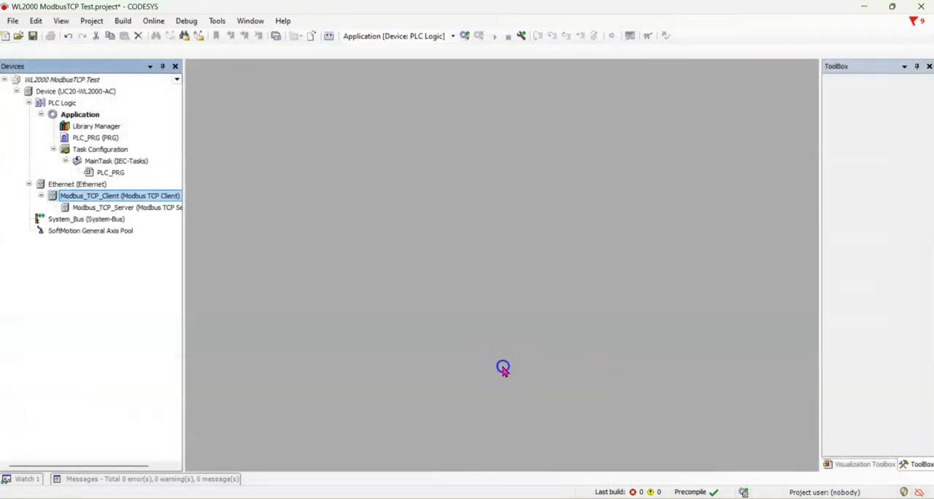
pyautogui.moveTo(184, 282); pyautogui.dragTo(294, 292)
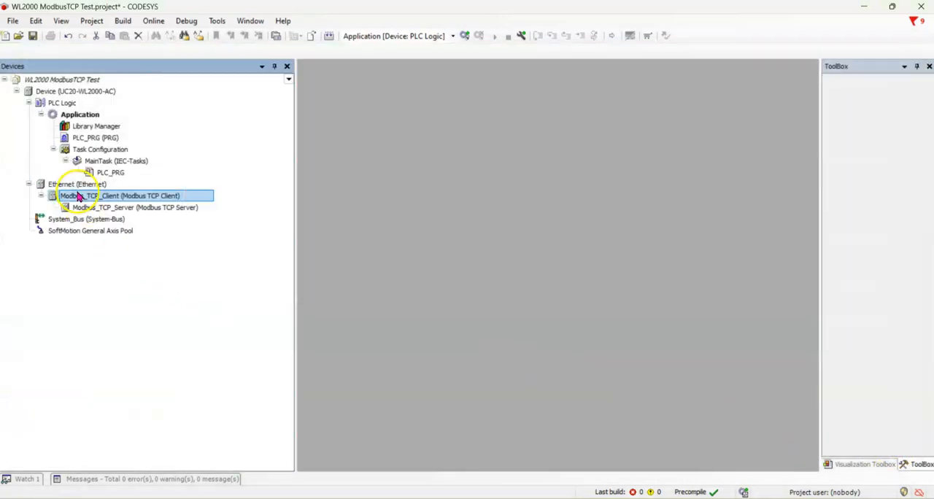
pyautogui.click(124, 209)
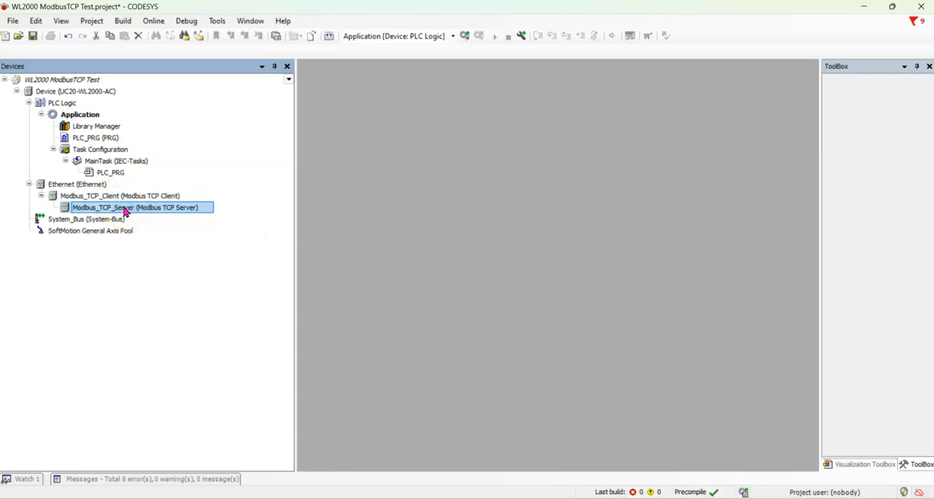
pyautogui.rightClick(124, 211)
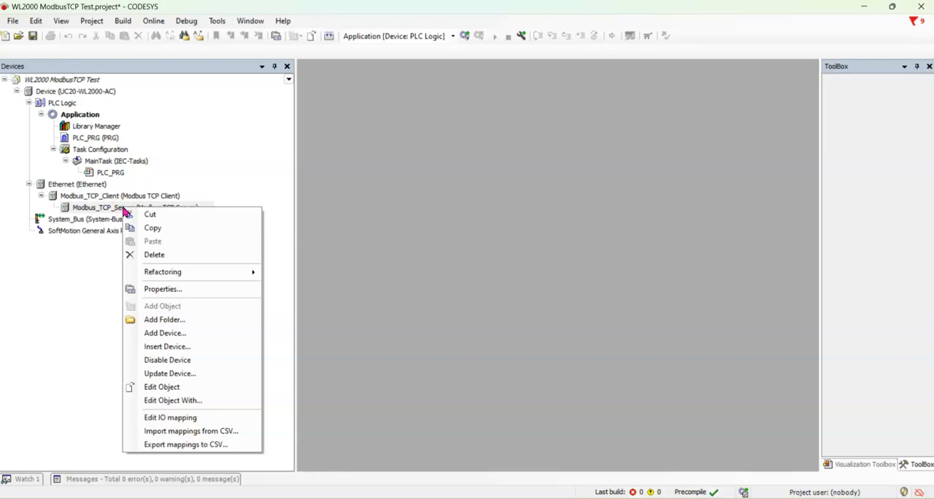
pyautogui.moveTo(167, 272)
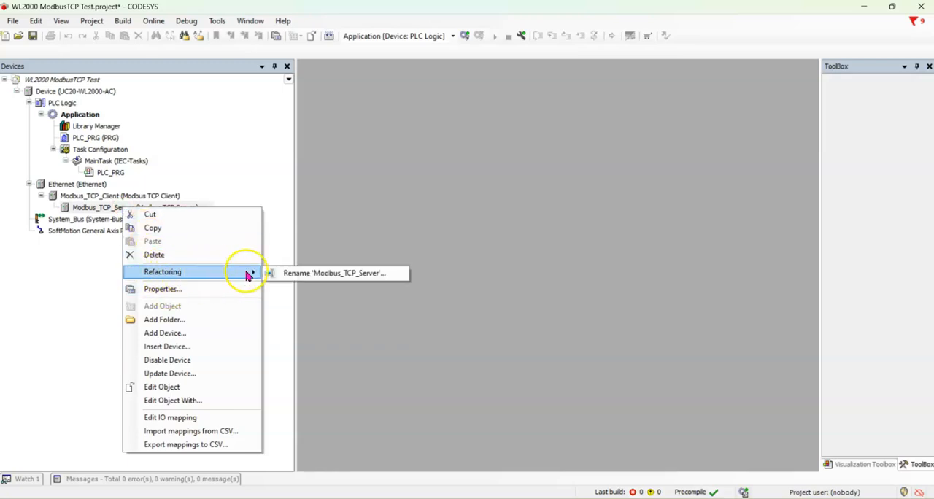
pyautogui.click(301, 273)
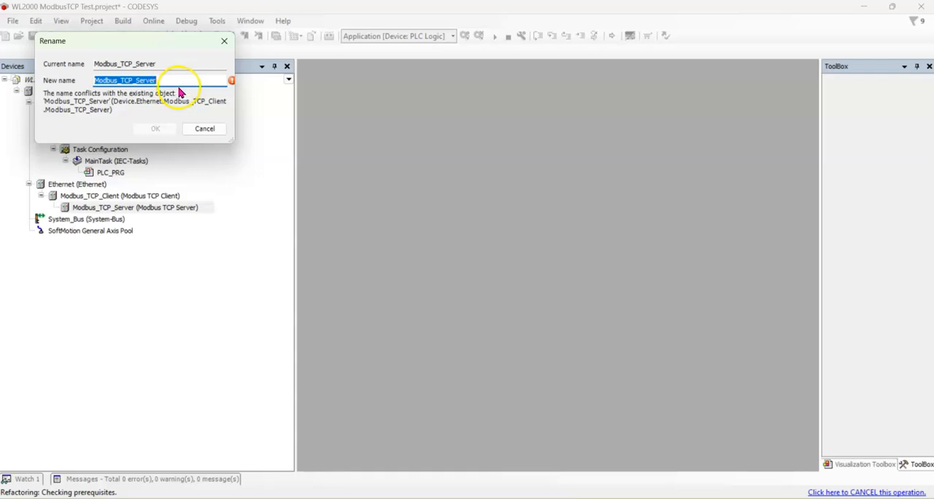
pyautogui.click(205, 128)
# Switch to the browser, log in to u-OS as admin with the account password, and view the installed apps in the Control Center
pyautogui.click(162, 311)
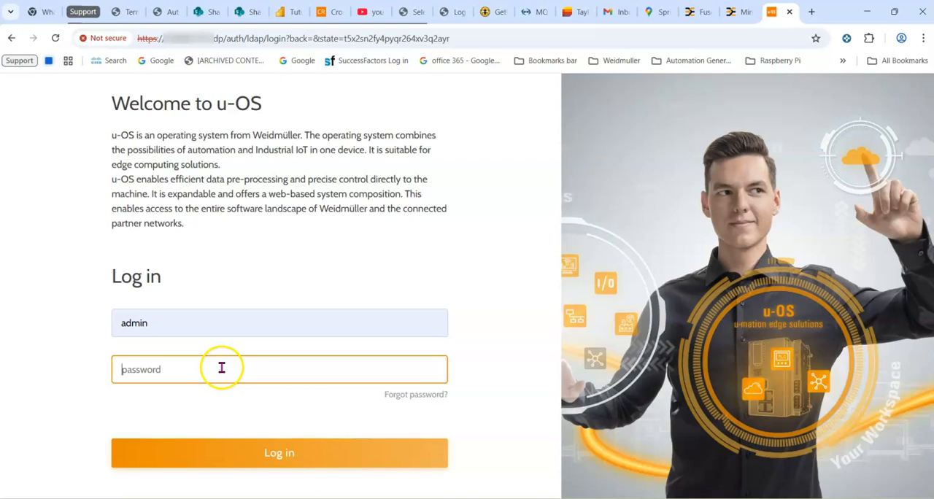
pyautogui.write('a')
pyautogui.click(267, 440)
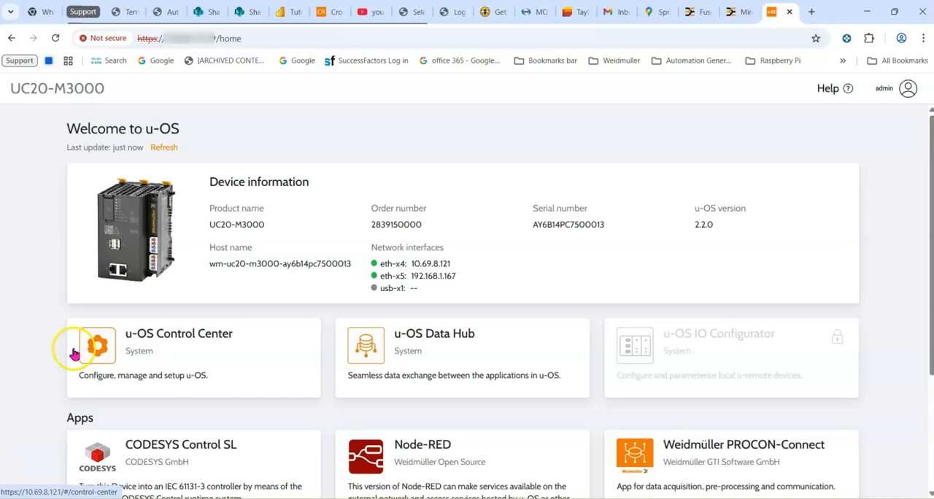
pyautogui.click(150, 340)
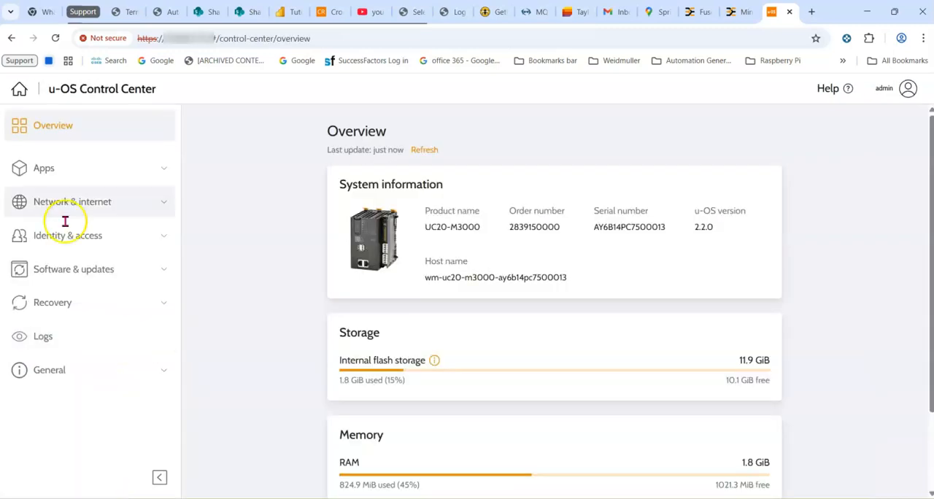
pyautogui.click(50, 169)
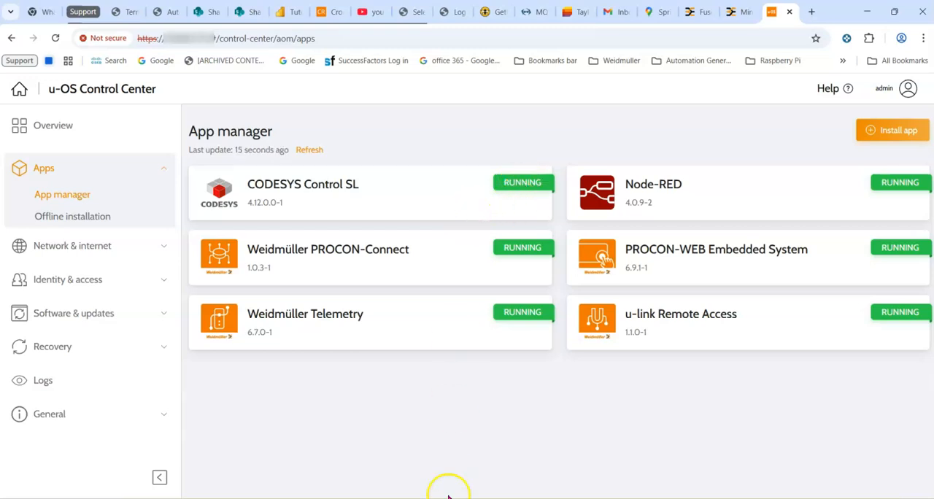
# Switch to the WL2000 ModbusTCP Test project in CODESYS and set the device's active communication path to 10.69.8.120
pyautogui.moveTo(668, 498)
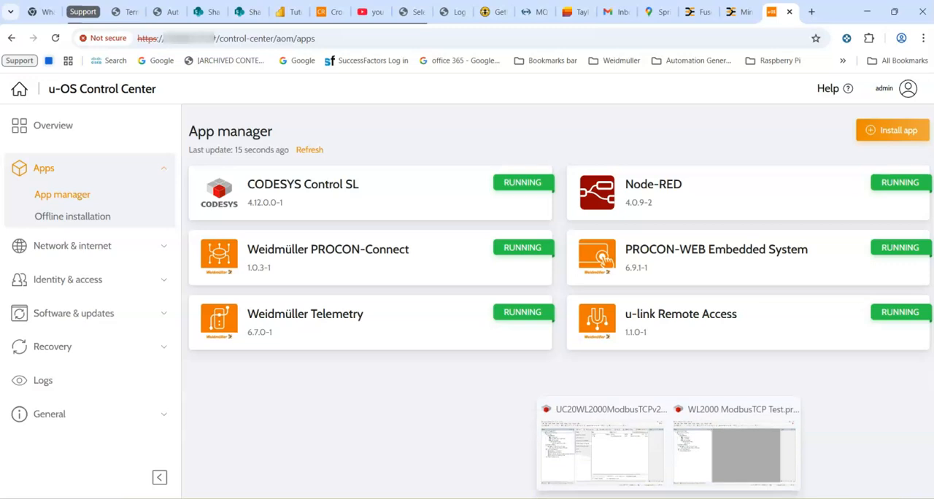
pyautogui.click(690, 443)
pyautogui.click(82, 93)
pyautogui.doubleClick(81, 94)
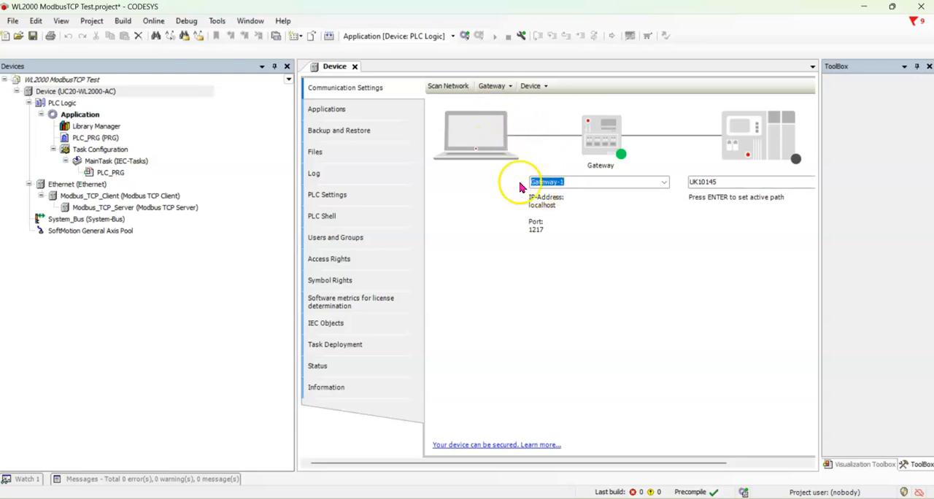
pyautogui.moveTo(718, 185); pyautogui.dragTo(663, 172)
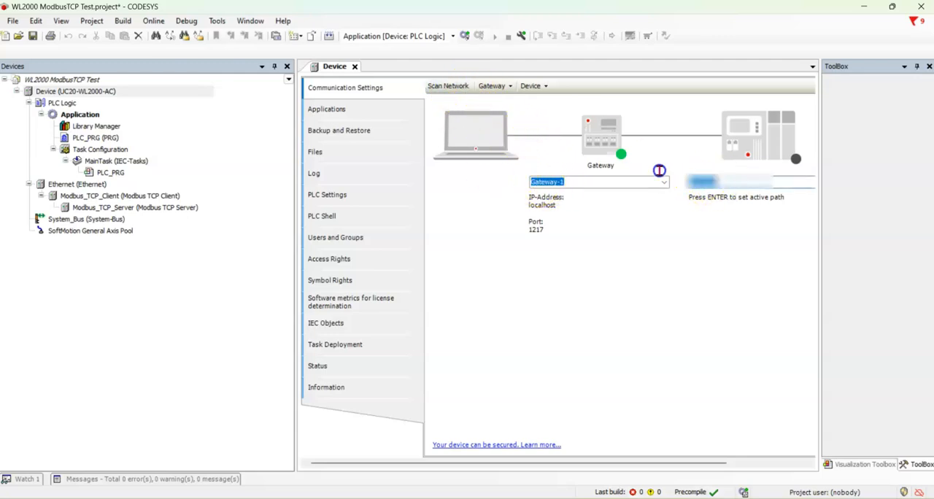
pyautogui.write('192.168.1')
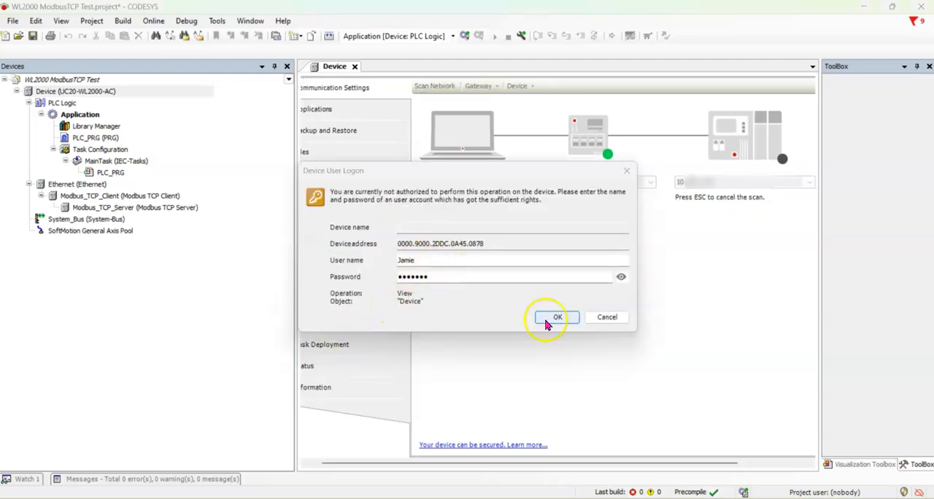
pyautogui.click(547, 320)
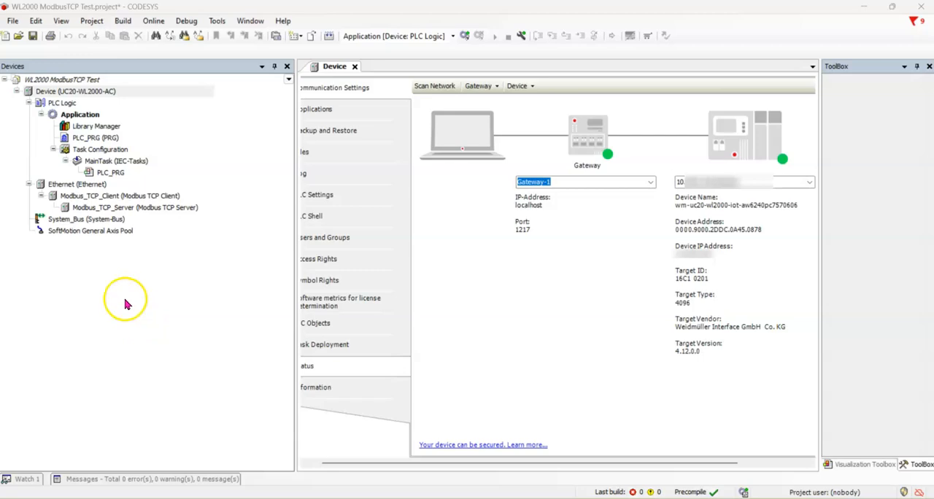
# Open the configuration of the Modbus TCP server device
pyautogui.doubleClick(113, 208)
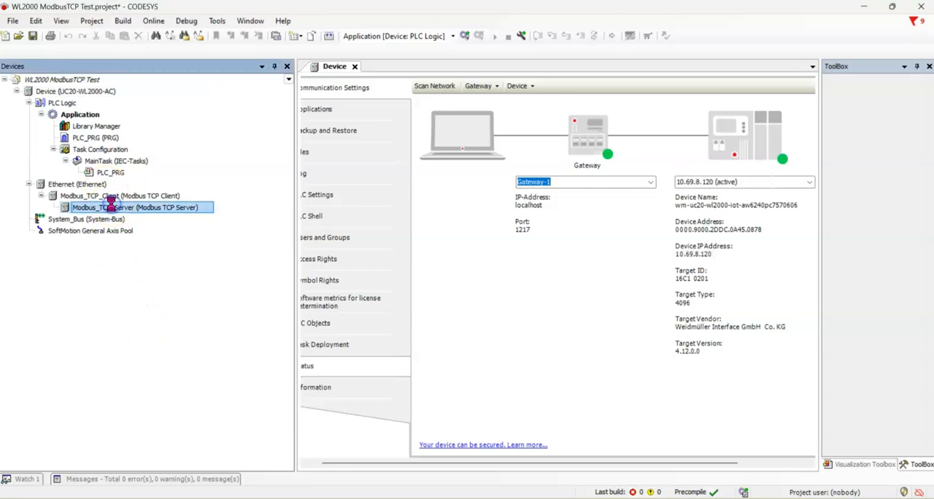
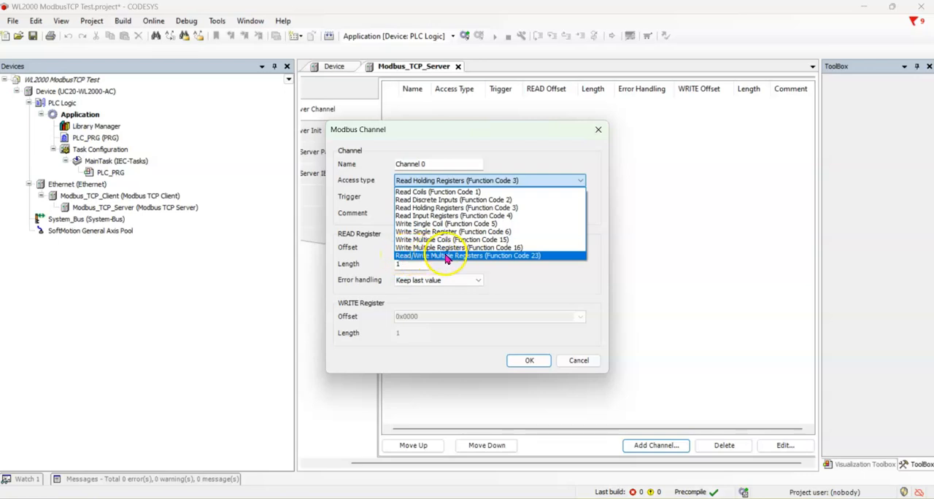
# Set the new channel's access type to Read/Write Multiple Registers (Function Code 23) with the comment "Communication to Weidmuller UR20 Remote I/O"
pyautogui.click(447, 256)
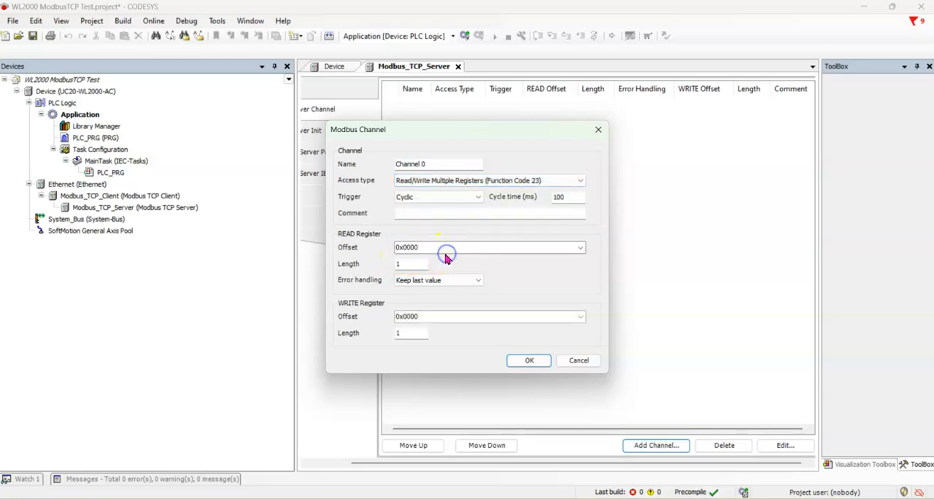
pyautogui.click(422, 214)
pyautogui.write('Communication t')
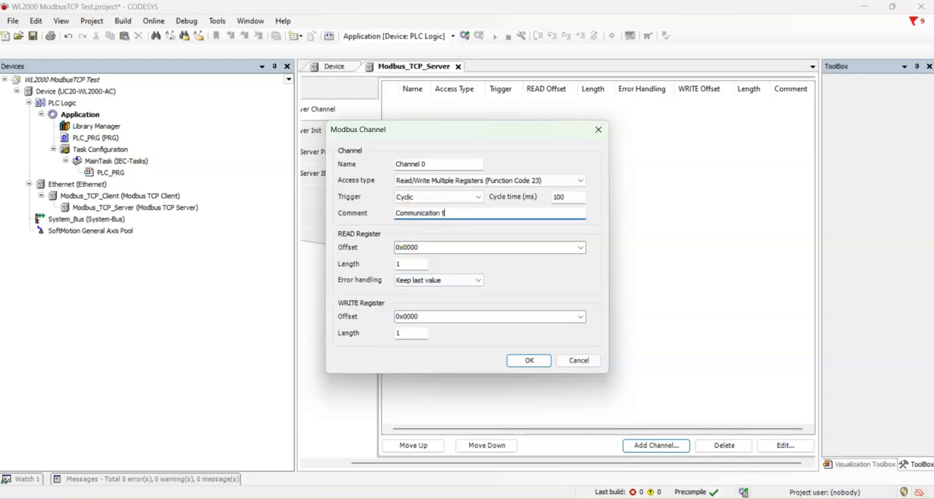
pyautogui.write('o Weidmuller UR20 Remote I/O')
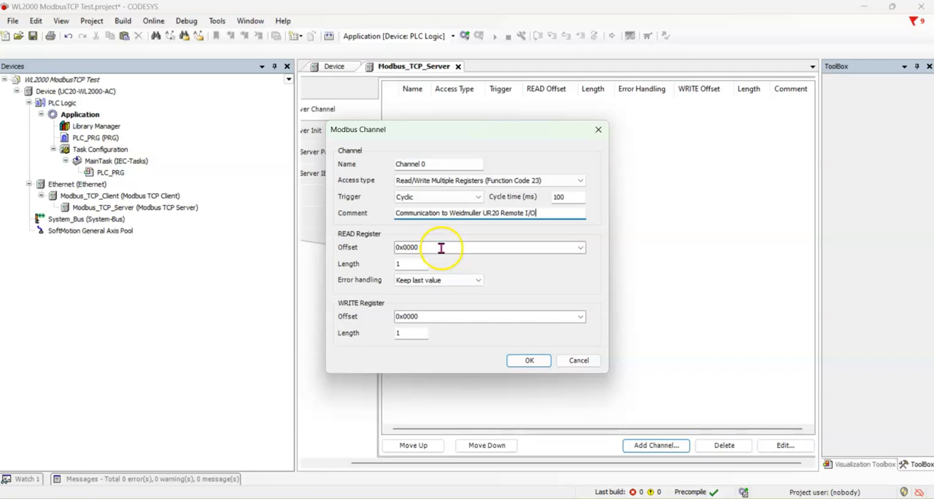
# Set the channel's READ register length to 2 and WRITE register offset to 0x2048, and add the channel
pyautogui.doubleClick(406, 264)
pyautogui.write('2')
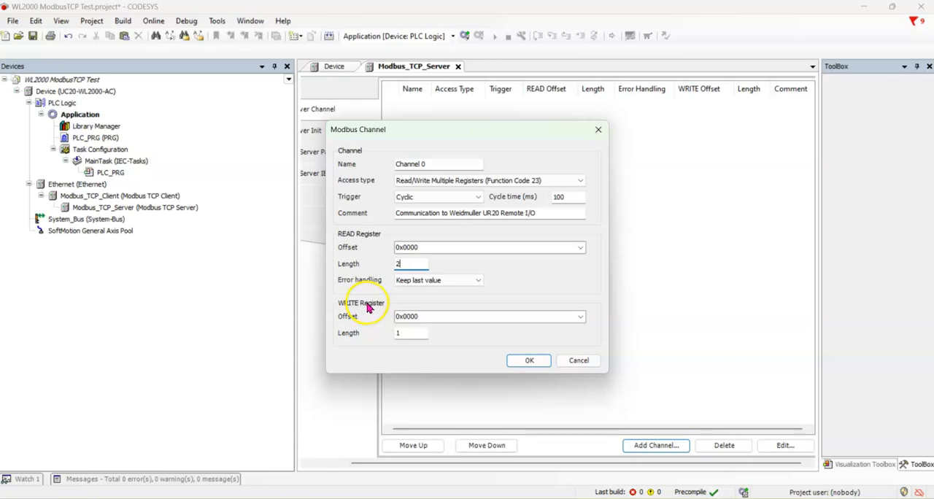
pyautogui.doubleClick(429, 315)
pyautogui.write('0x2048')
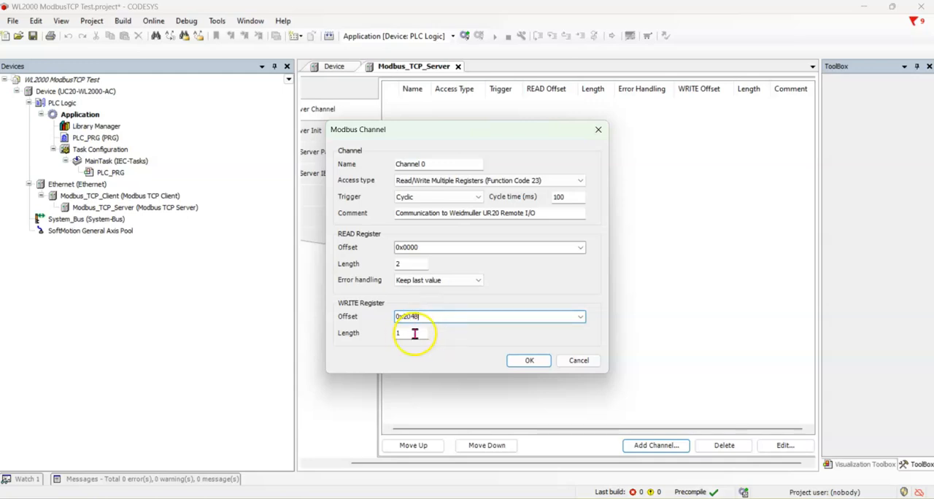
pyautogui.click(438, 338)
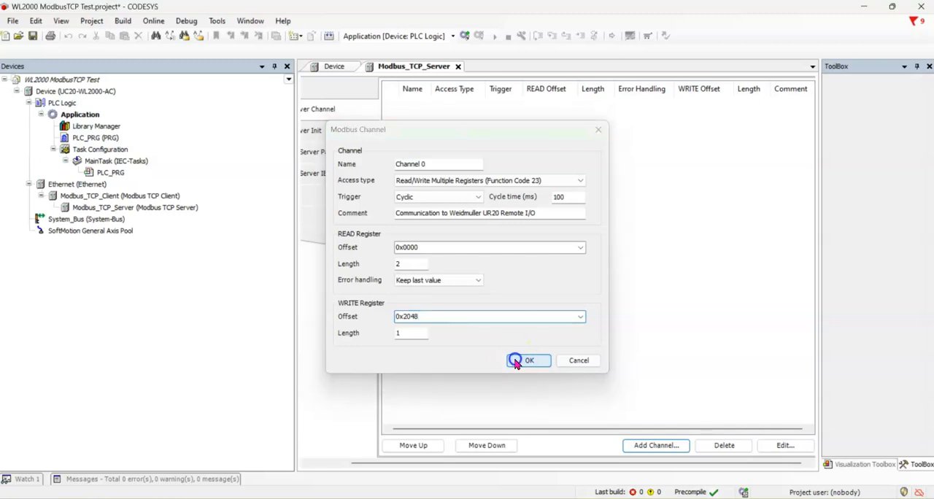
pyautogui.click(519, 359)
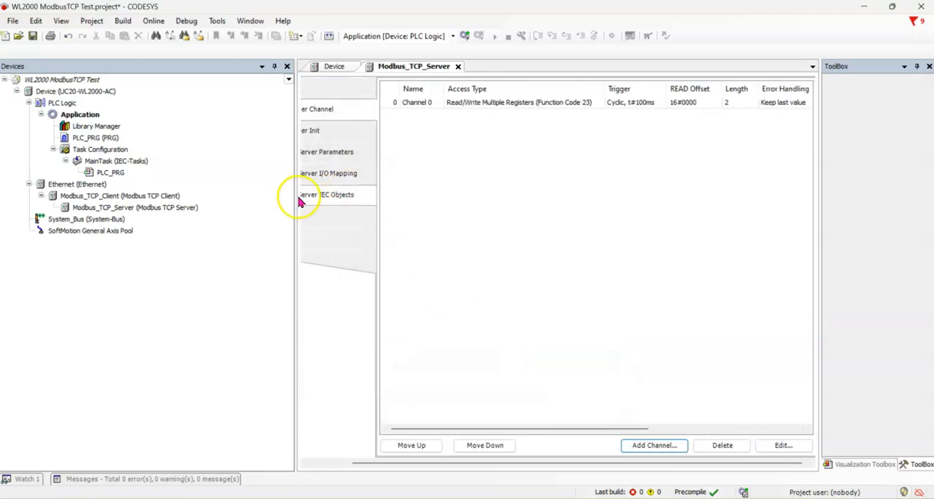
# Narrow the device tree to uncover the channel list, and set Channel 0's WRITE register offset to decimal 2048
pyautogui.moveTo(297, 196); pyautogui.dragTo(191, 191)
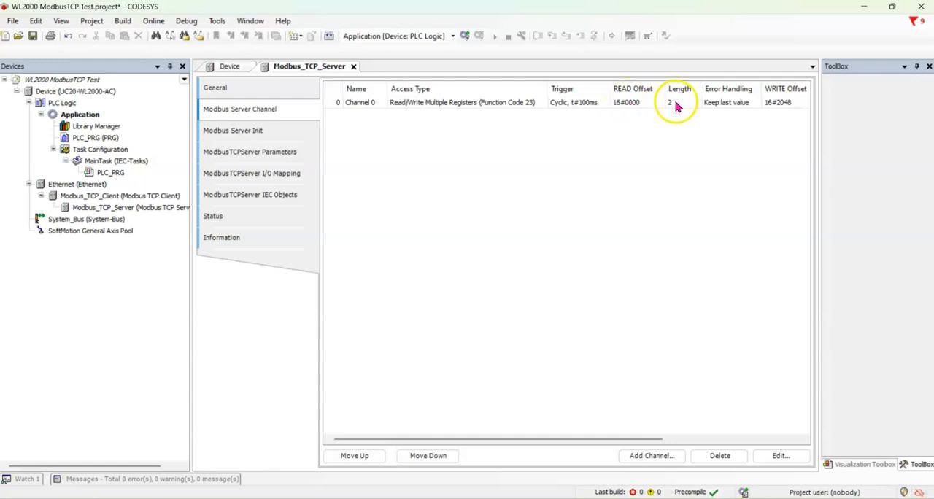
pyautogui.doubleClick(780, 103)
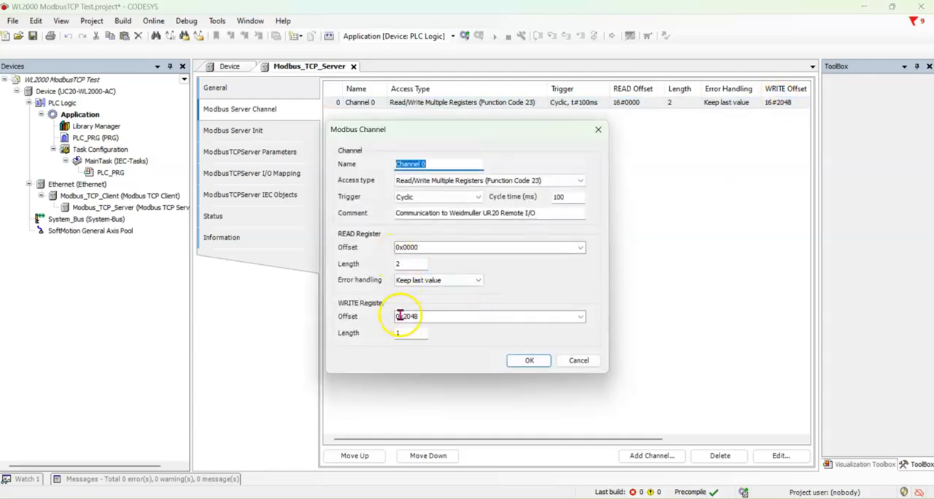
pyautogui.doubleClick(405, 317)
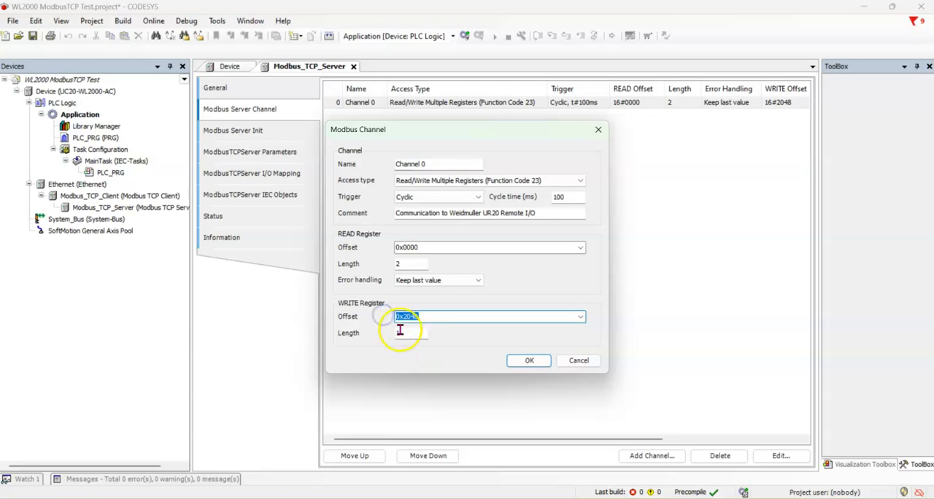
pyautogui.moveTo(405, 316); pyautogui.dragTo(386, 316)
pyautogui.press('BackSpace')
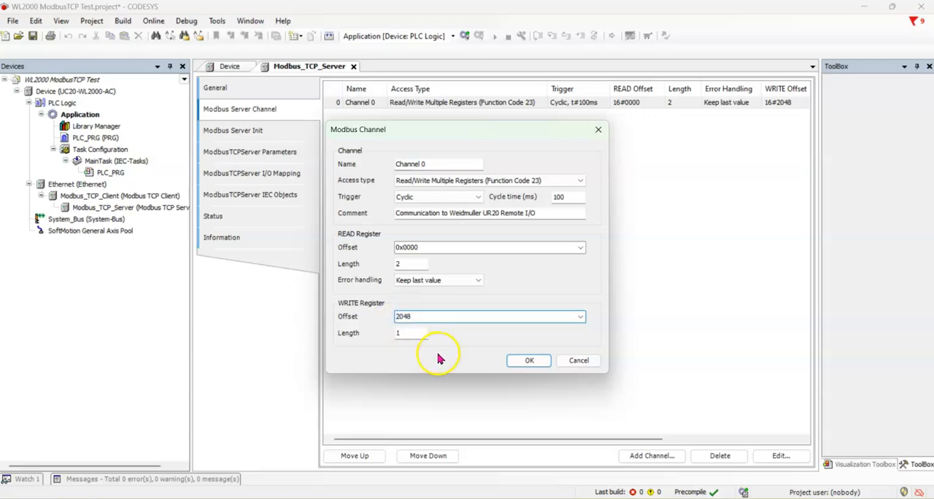
pyautogui.click(527, 362)
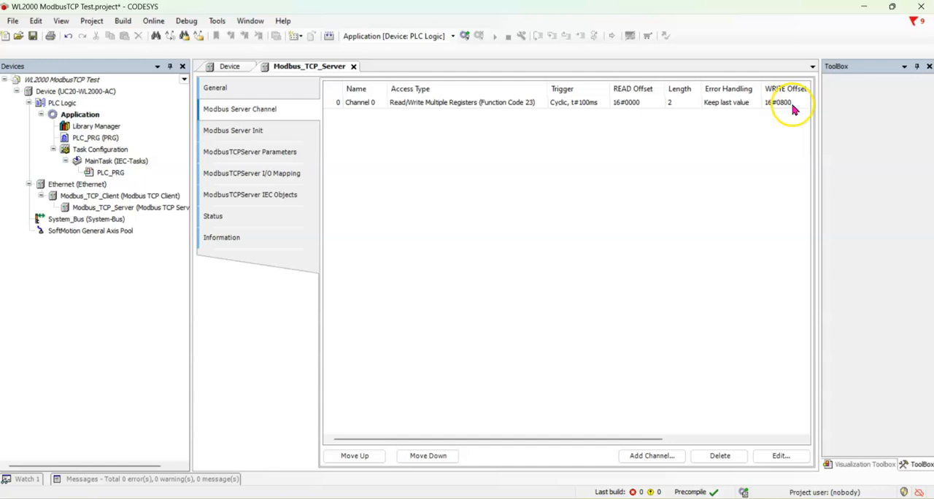
# Reopen Channel 0's settings to review its READ and WRITE register offsets, and return to the channel list
pyautogui.click(632, 104)
pyautogui.doubleClick(632, 104)
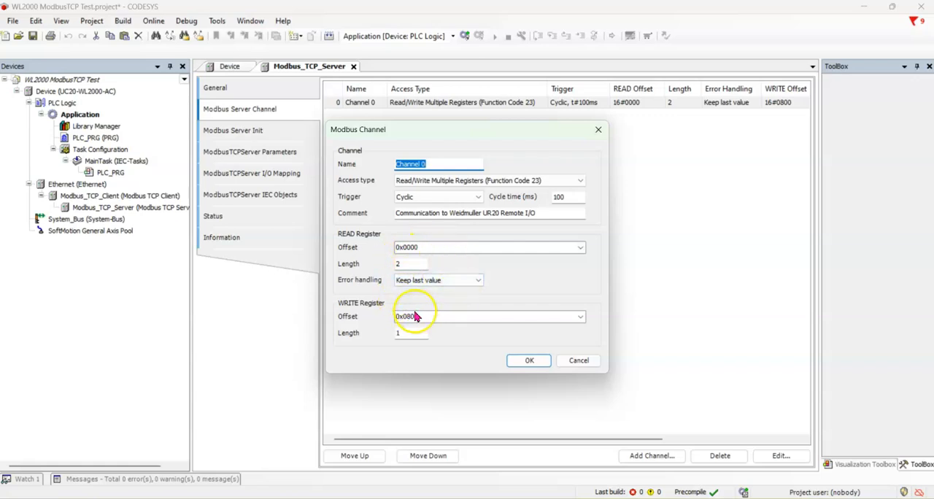
pyautogui.click(525, 361)
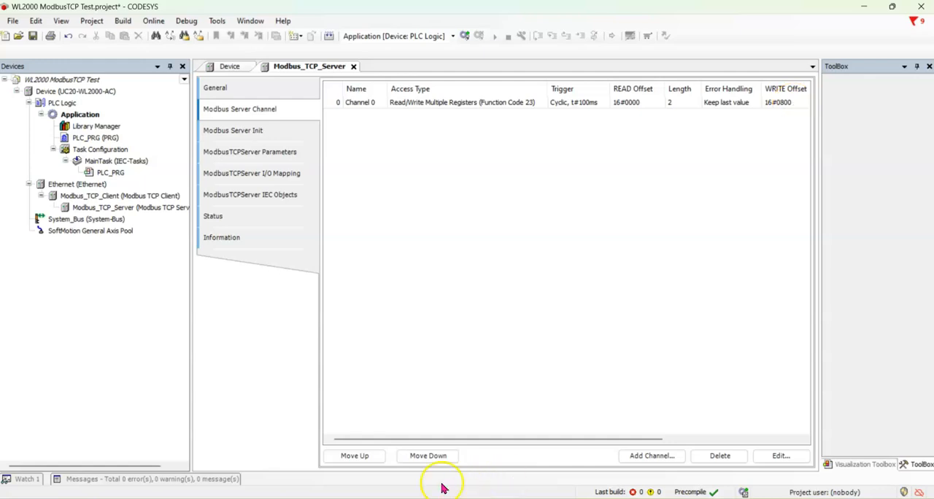
pyautogui.moveTo(433, 434); pyautogui.dragTo(576, 427)
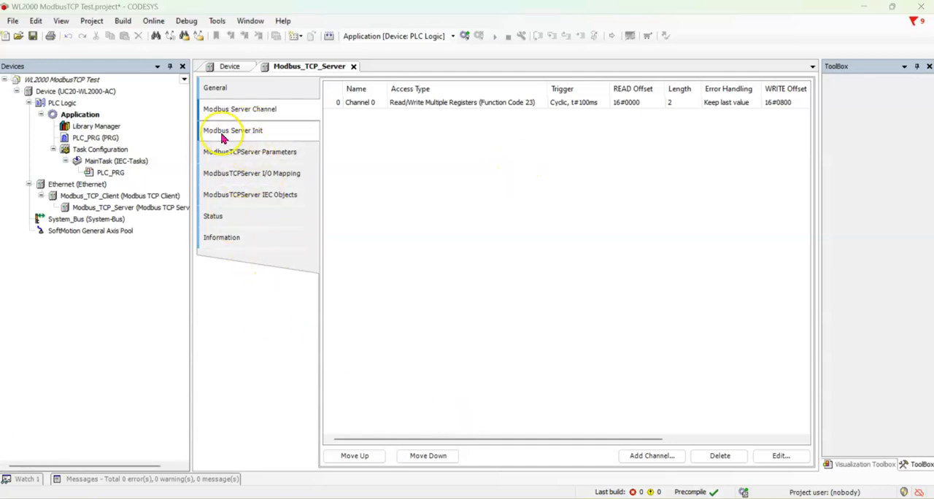
# View the Modbus server init settings and the options for a new initialization value without adding one
pyautogui.click(225, 137)
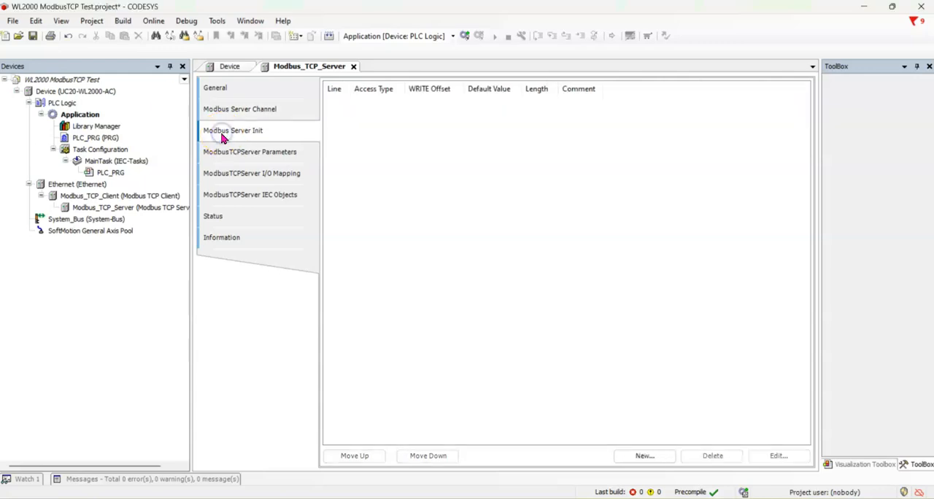
pyautogui.click(627, 460)
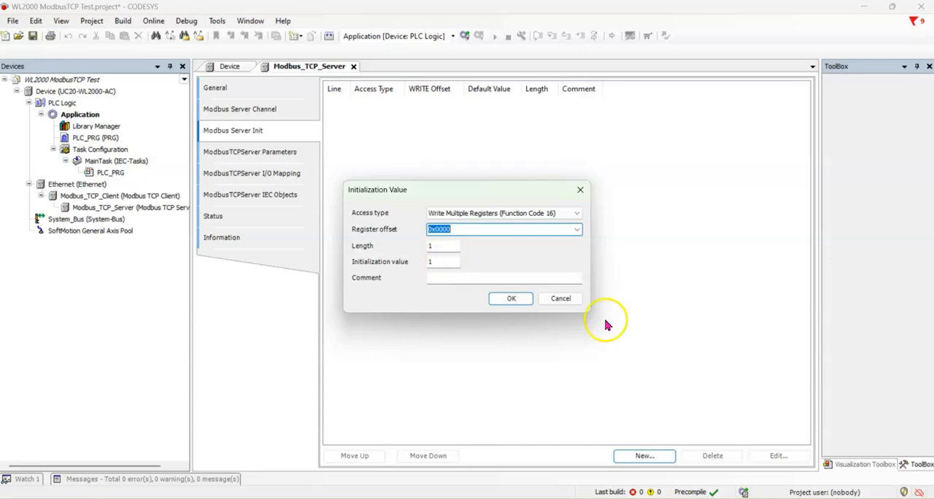
pyautogui.click(560, 300)
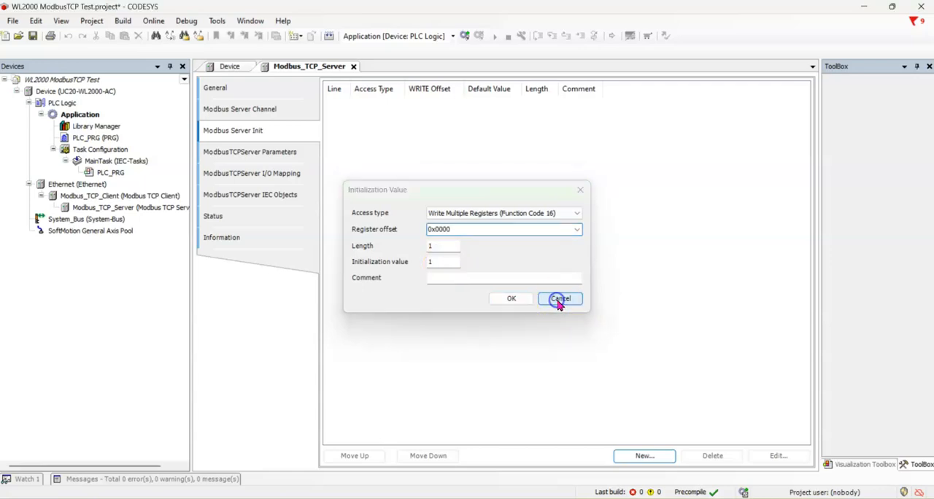
# Examine the Modbus TCP server's IP address parameter and compare it with the UR20 coupler's web page address in the browser
pyautogui.click(235, 159)
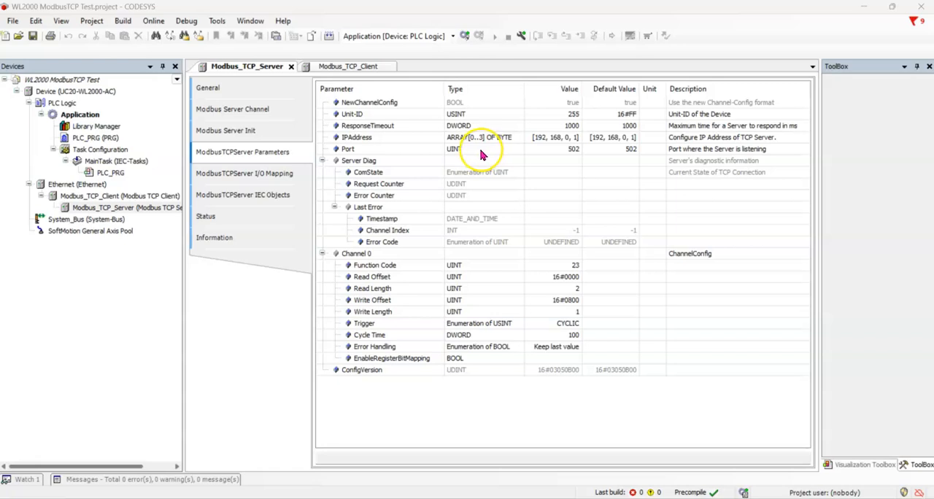
pyautogui.click(553, 140)
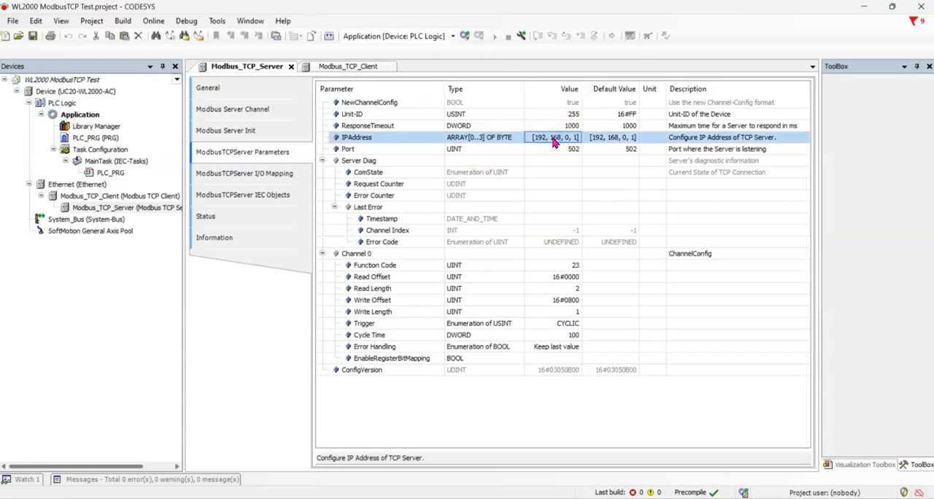
pyautogui.click(499, 494)
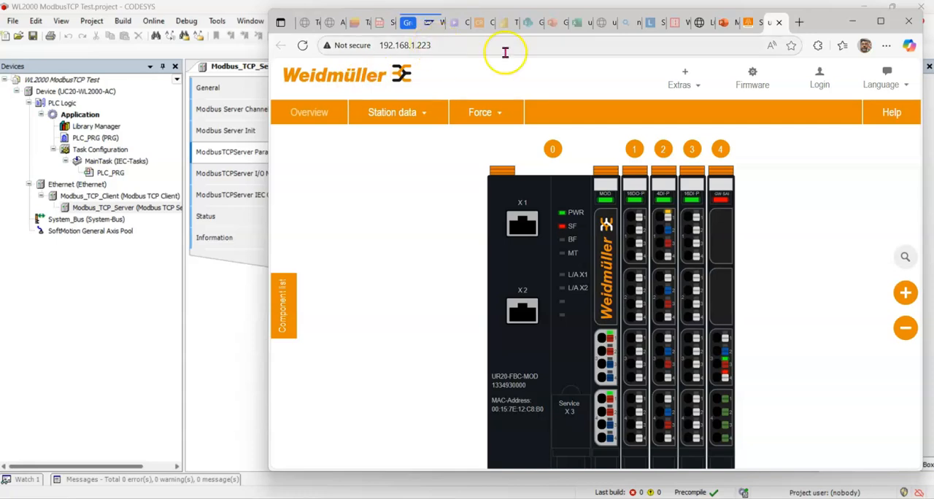
pyautogui.click(852, 22)
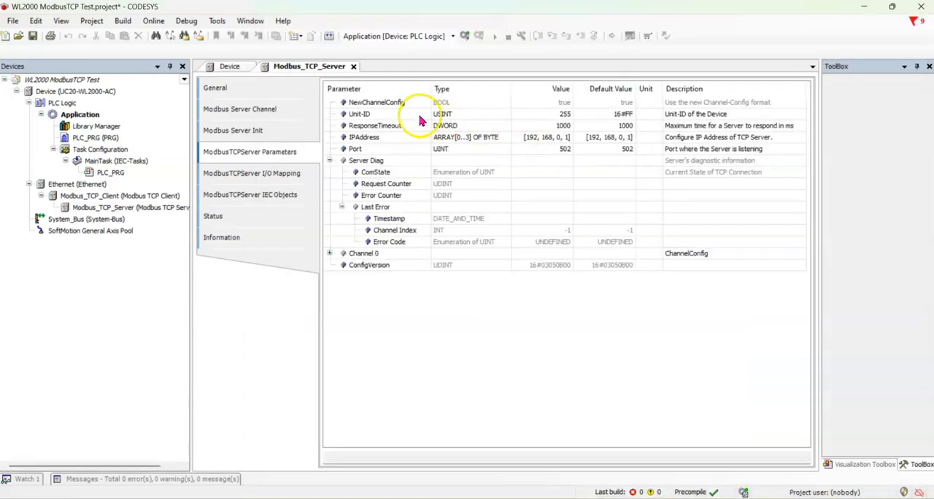
# Open the server's Unit-ID value for editing and leave it without entering a new one
pyautogui.click(552, 115)
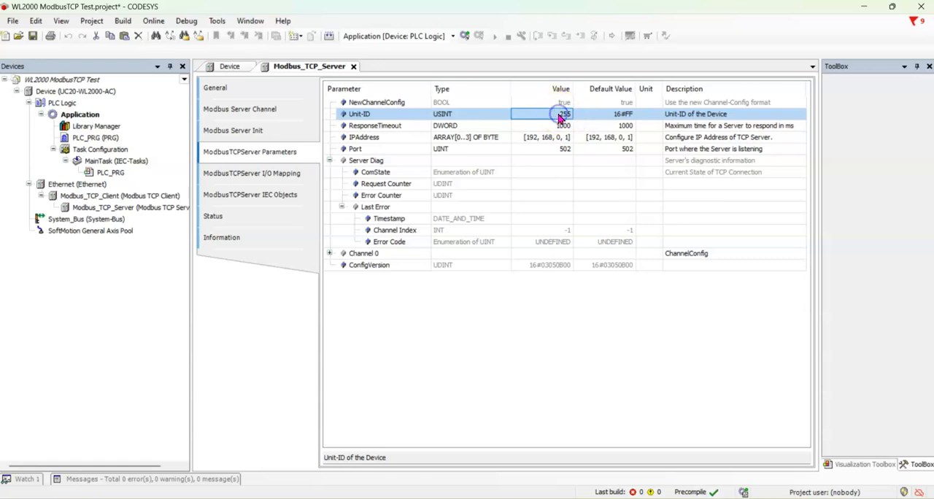
pyautogui.doubleClick(562, 114)
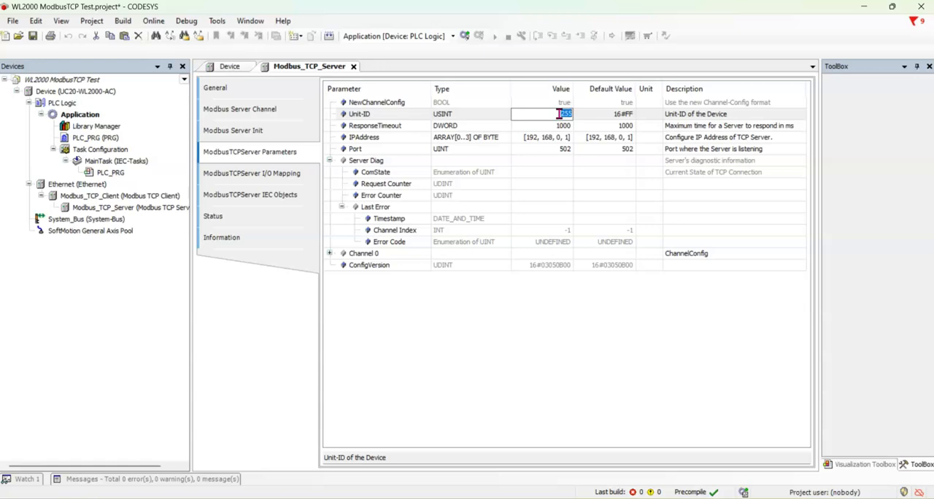
pyautogui.click(528, 358)
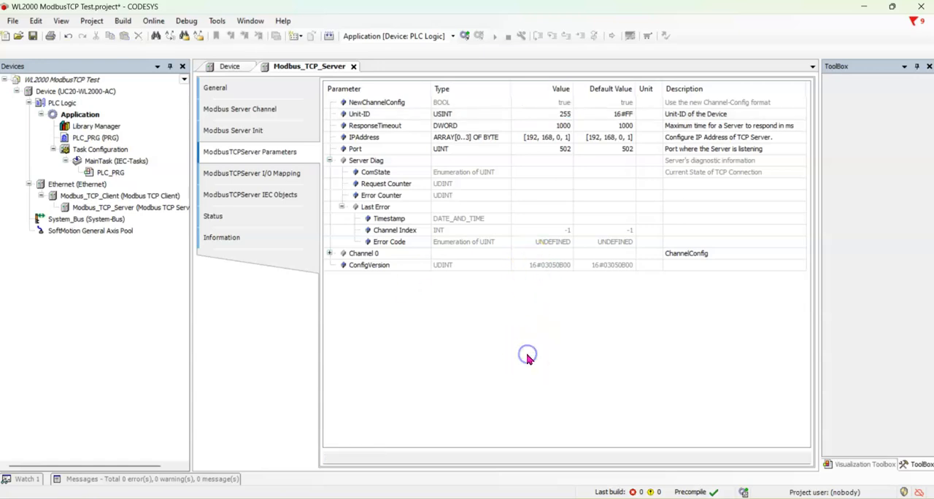
# Examine the server's I/O mapping by expanding Channel 0's input and output words down to their bit addresses
pyautogui.click(236, 175)
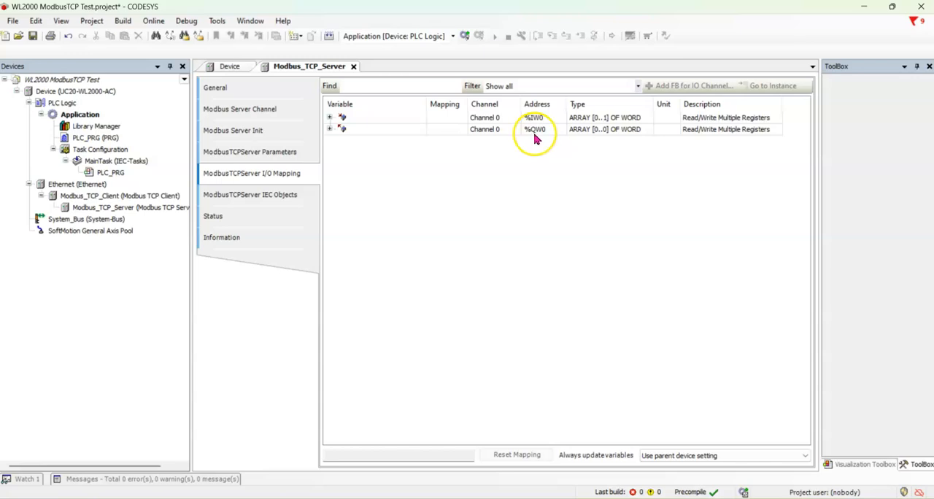
pyautogui.click(329, 118)
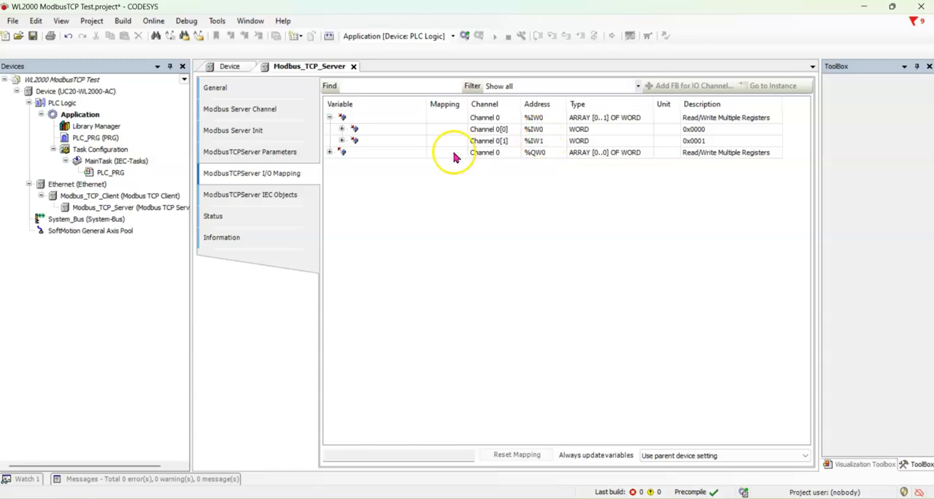
pyautogui.click(341, 130)
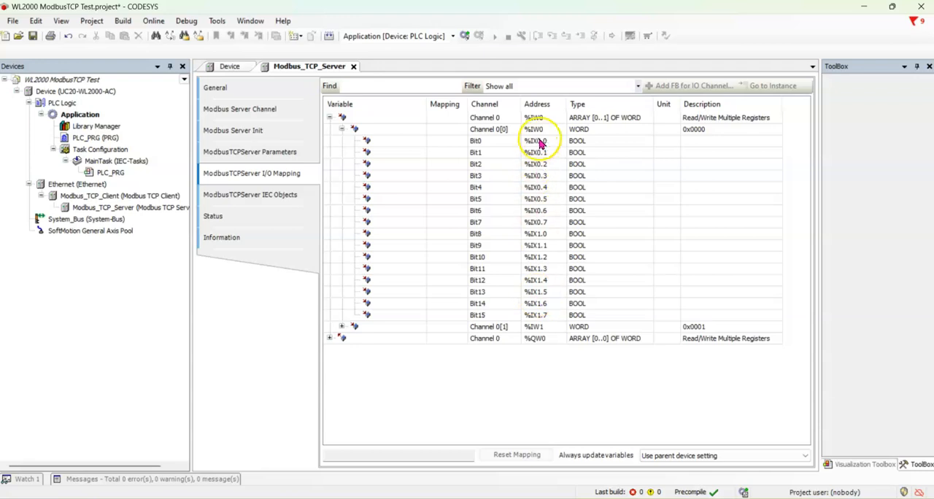
pyautogui.click(330, 117)
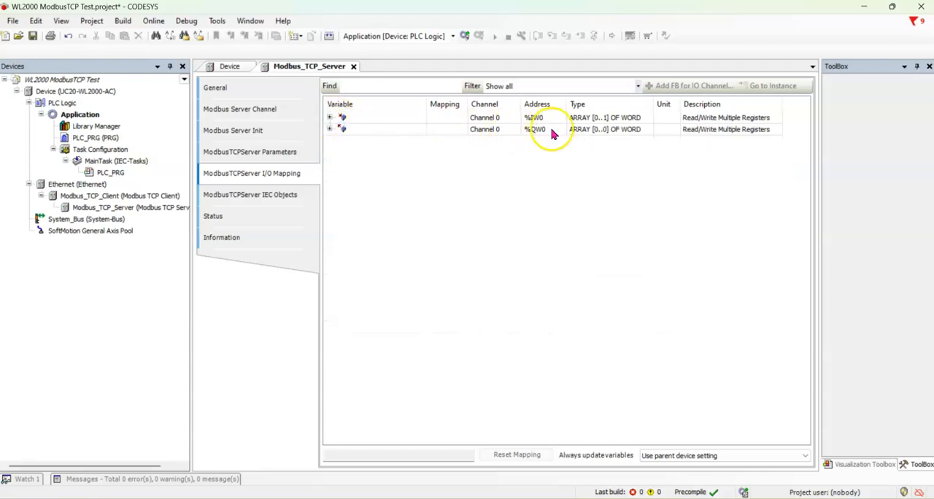
pyautogui.click(330, 129)
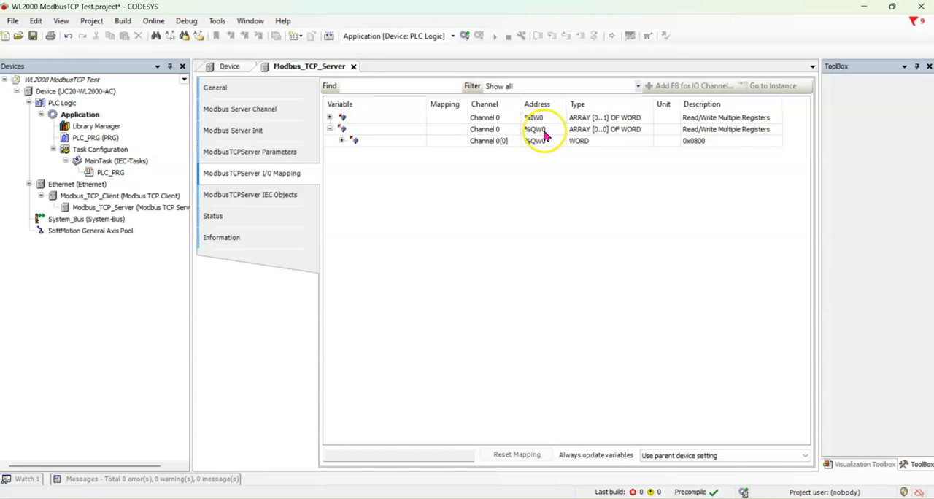
pyautogui.click(341, 141)
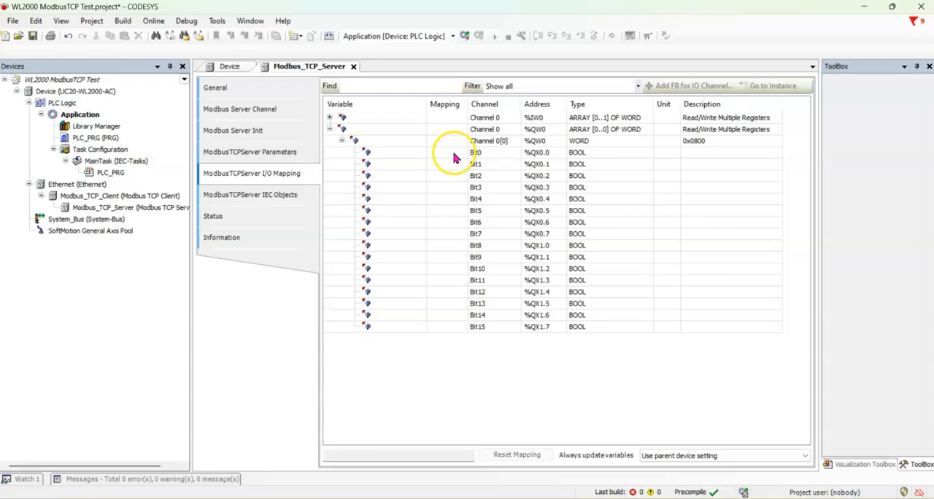
# Review the server's IEC objects, status and information pages, and return to the controller's communication settings
pyautogui.click(249, 194)
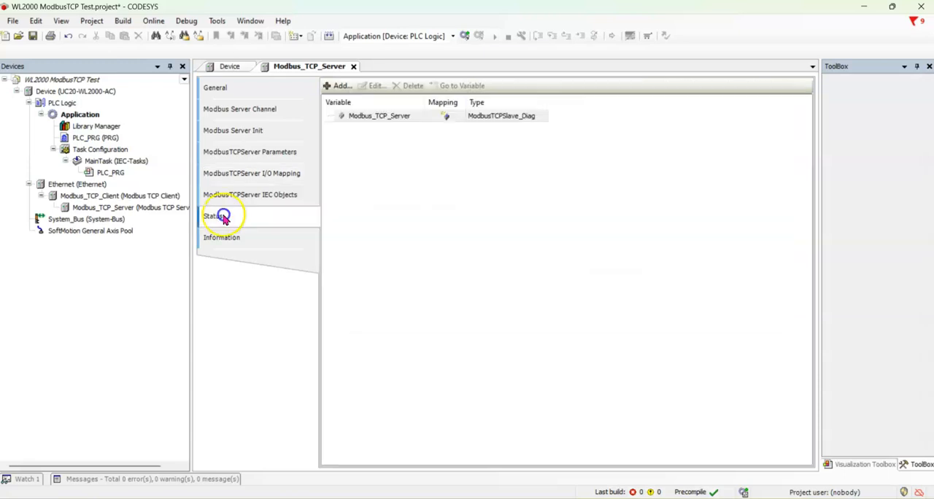
pyautogui.click(223, 215)
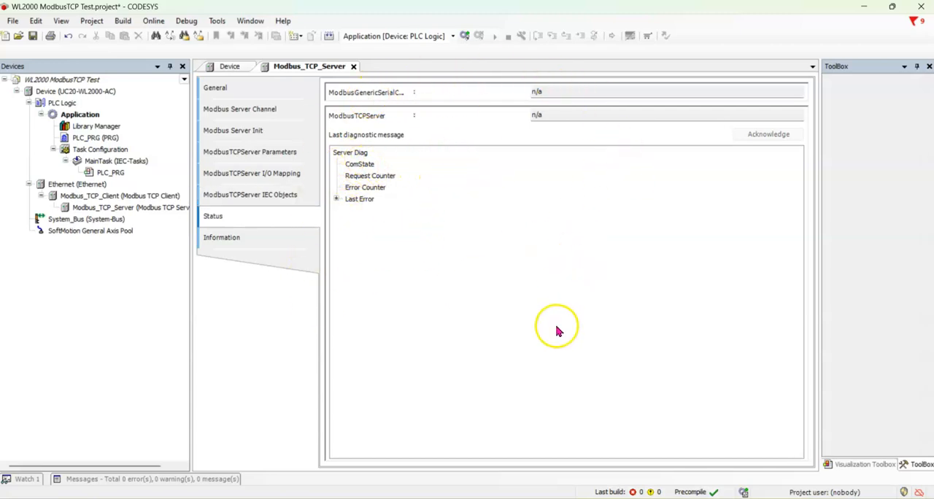
pyautogui.click(222, 237)
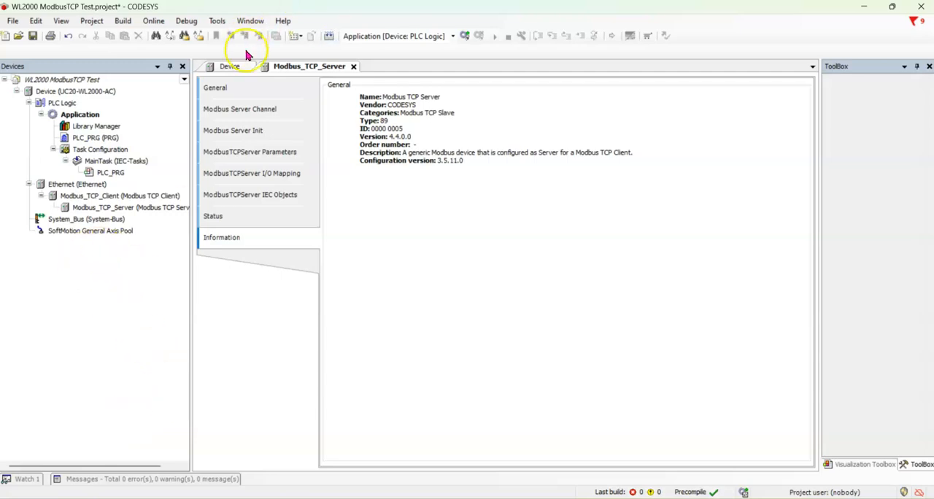
pyautogui.click(230, 66)
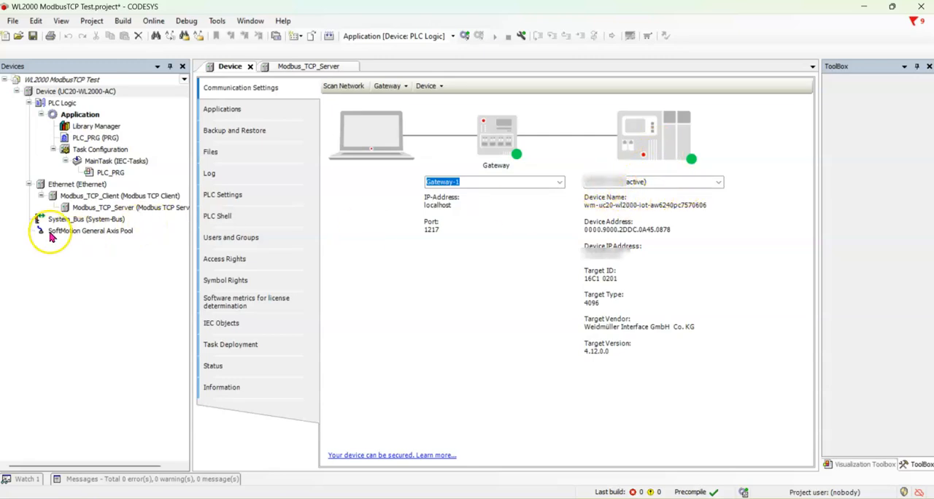
# Enable Auto-reconnect for the Modbus TCP client and review its bus cycle options and IEC objects
pyautogui.click(76, 197)
pyautogui.doubleClick(78, 199)
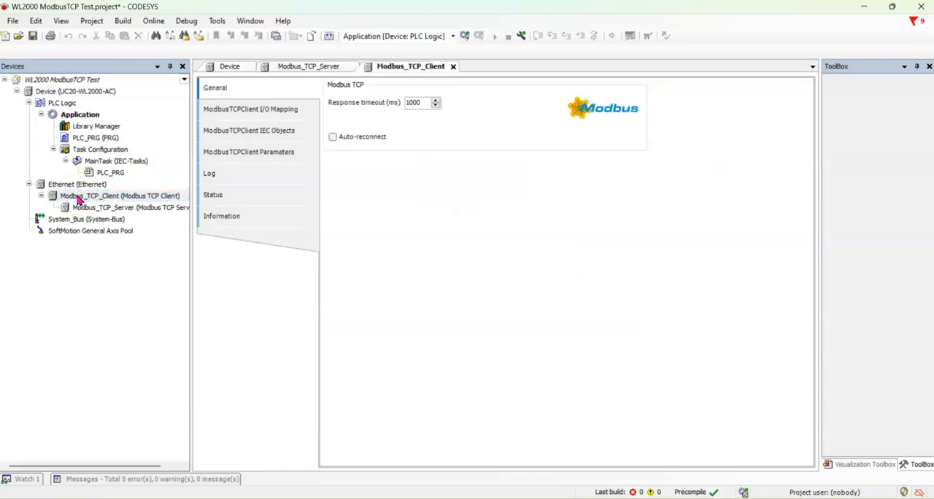
pyautogui.click(332, 139)
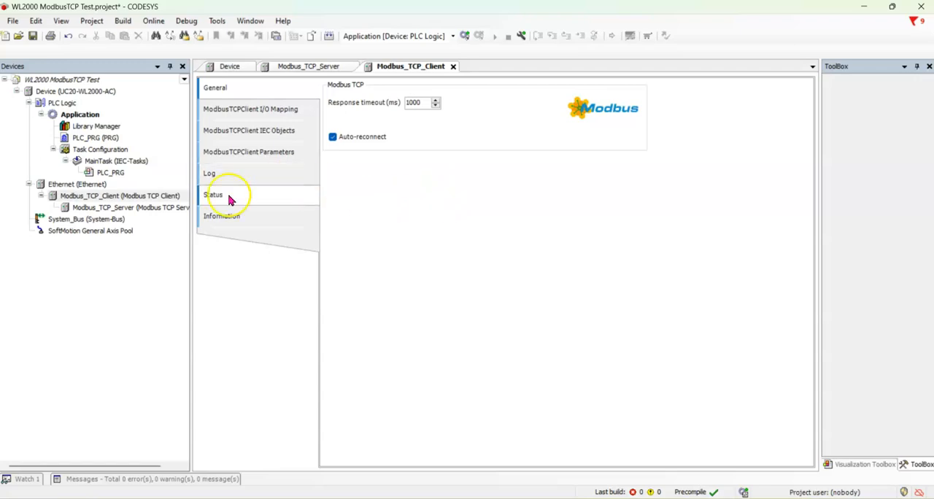
pyautogui.click(232, 111)
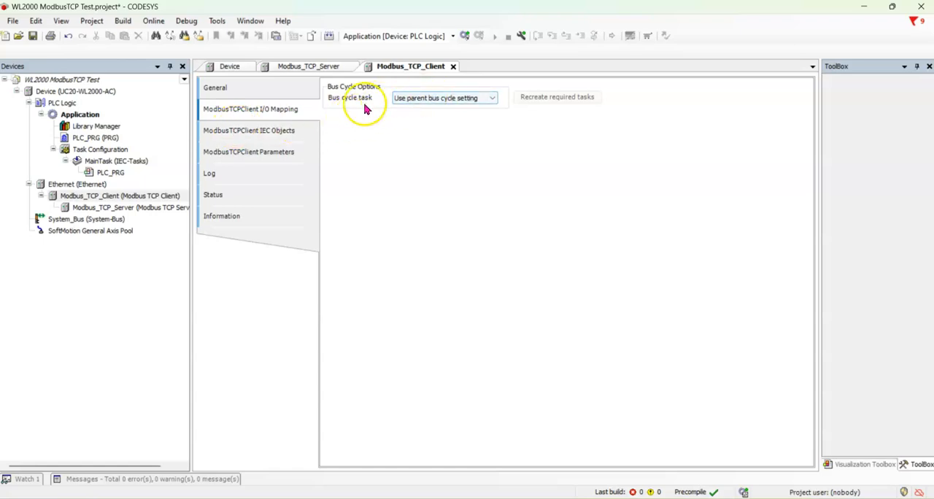
pyautogui.click(246, 133)
# Assign the network interface eth1 (192.168.1.10) to the Ethernet device
pyautogui.doubleClick(83, 185)
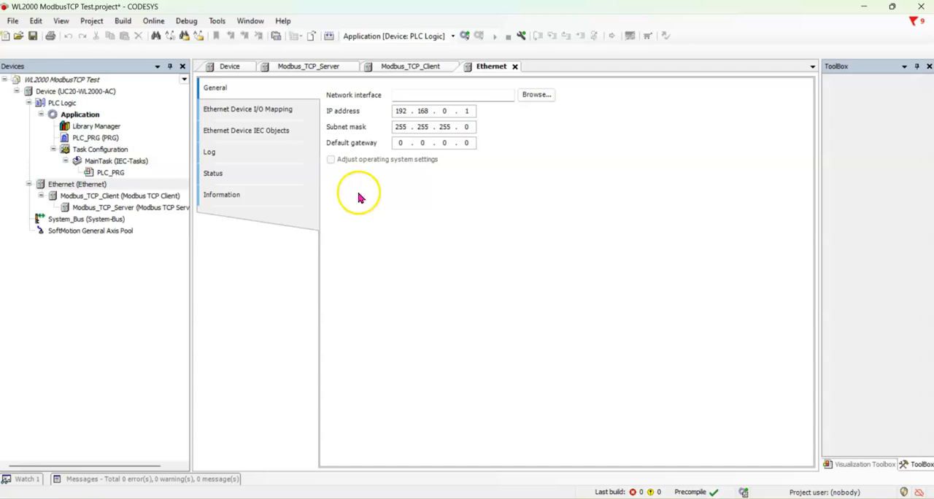
pyautogui.click(536, 96)
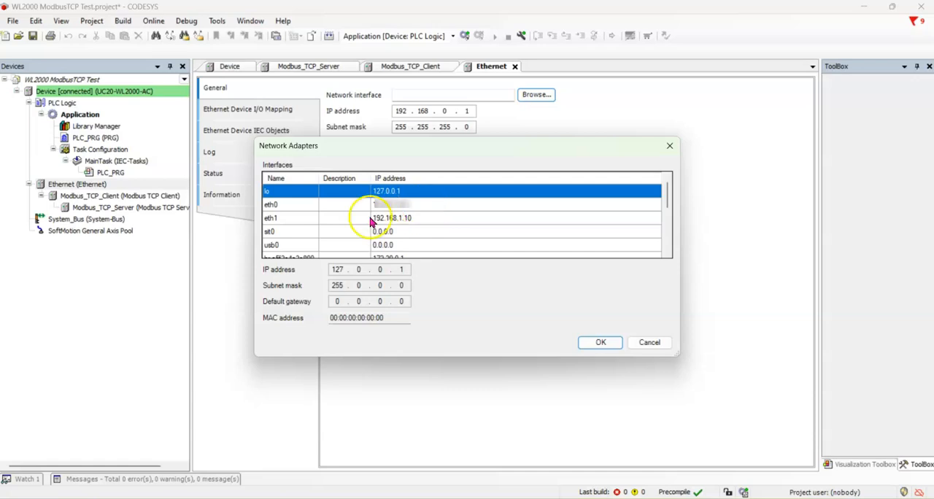
pyautogui.click(292, 222)
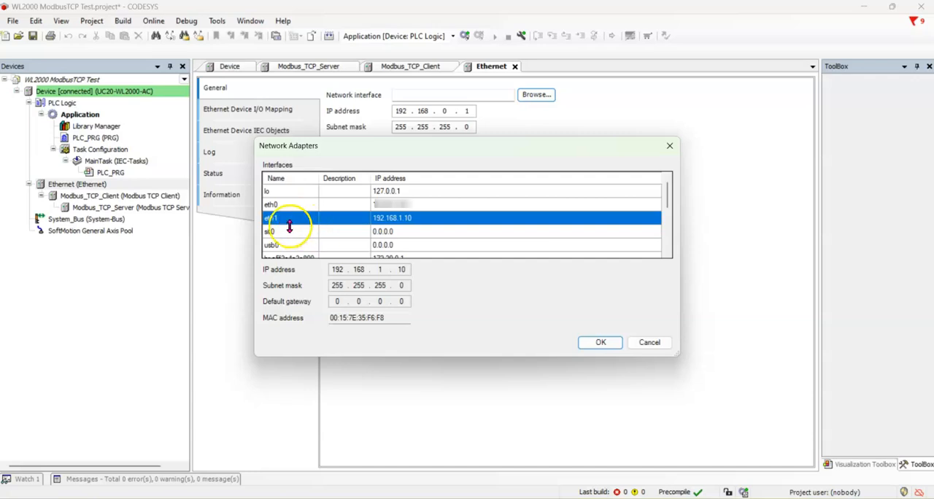
pyautogui.click(600, 346)
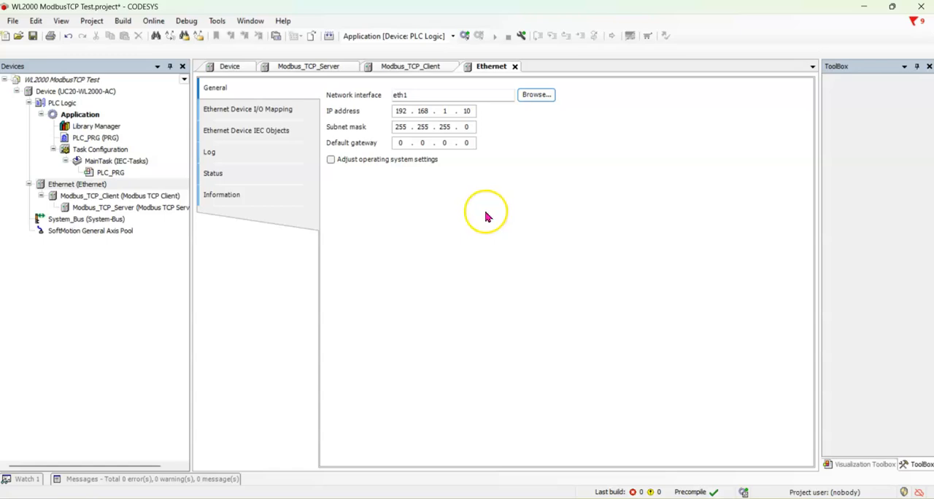
# Log in to the controller, replacing its existing application with the latest code, and start the application
pyautogui.click(153, 20)
pyautogui.click(166, 34)
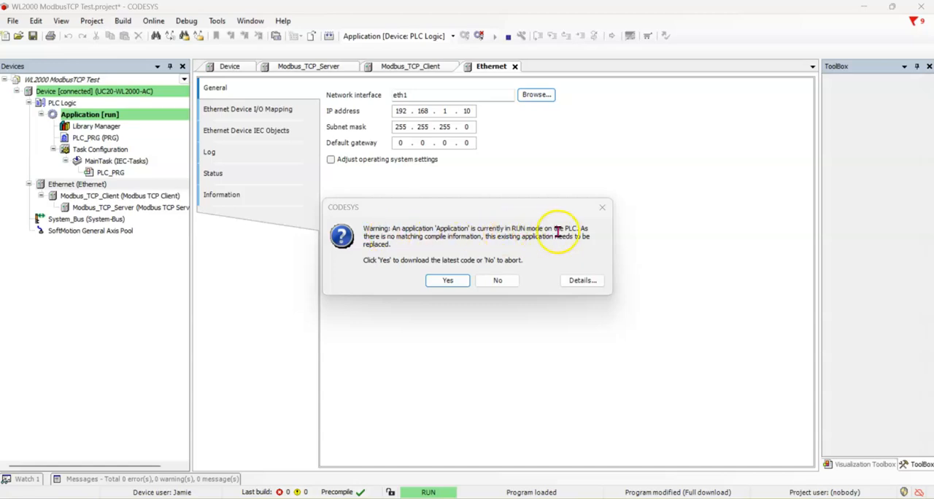
pyautogui.click(448, 281)
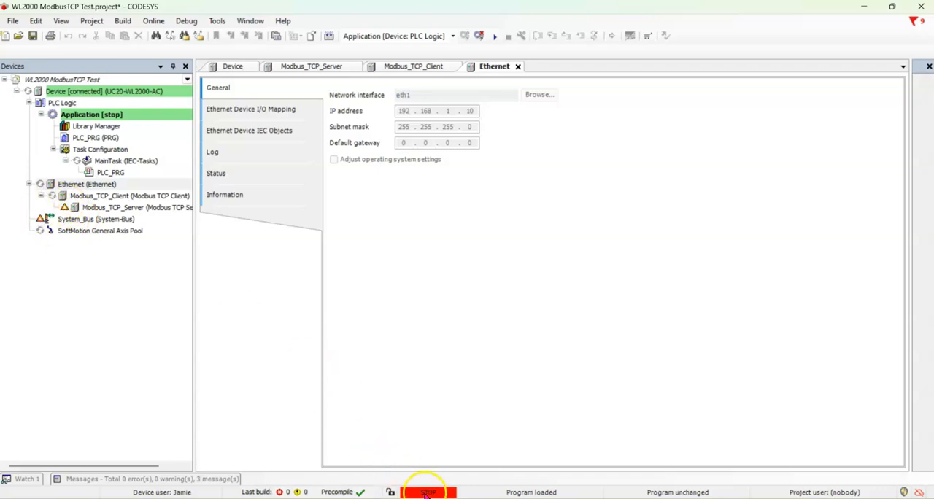
pyautogui.click(495, 36)
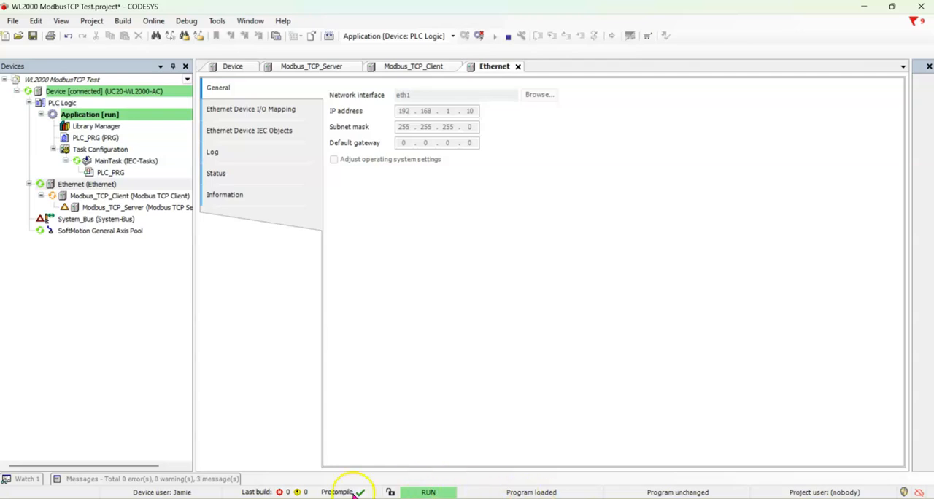
# Check the build messages and examine the current values of the Modbus TCP server's input and output bits in its I/O mapping
pyautogui.click(130, 480)
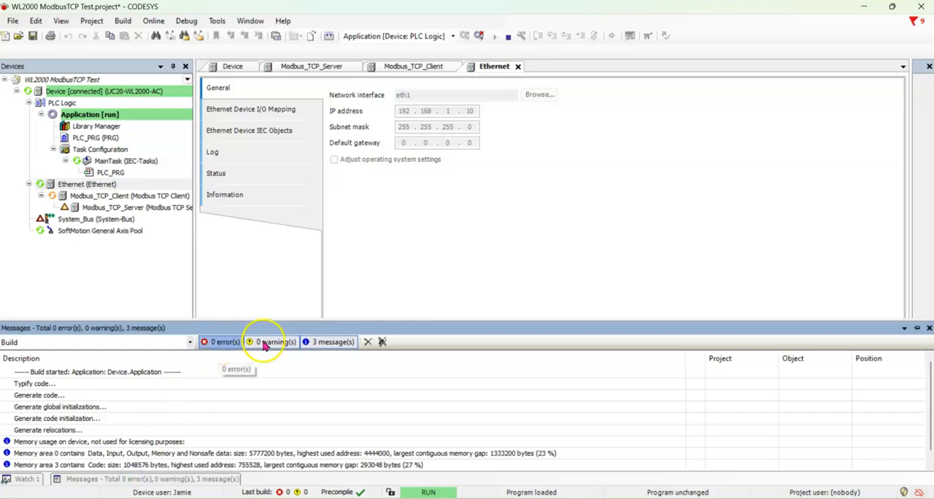
pyautogui.click(386, 285)
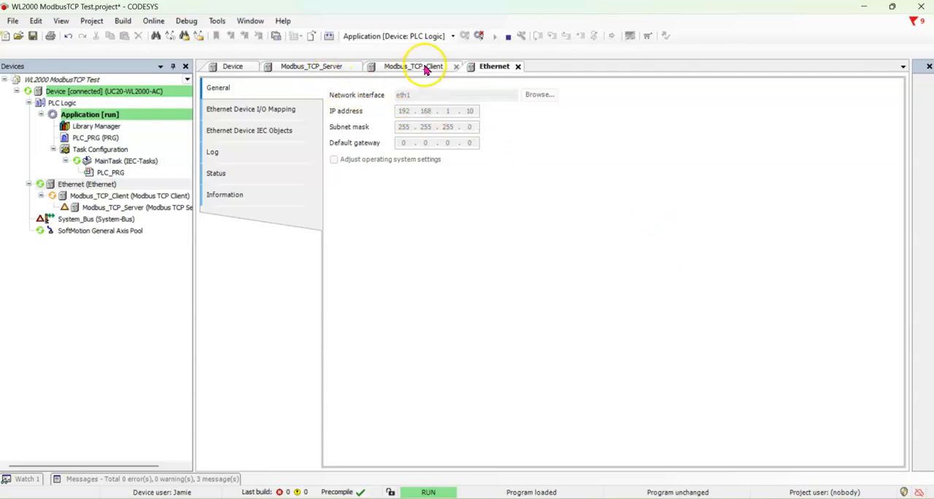
pyautogui.click(315, 66)
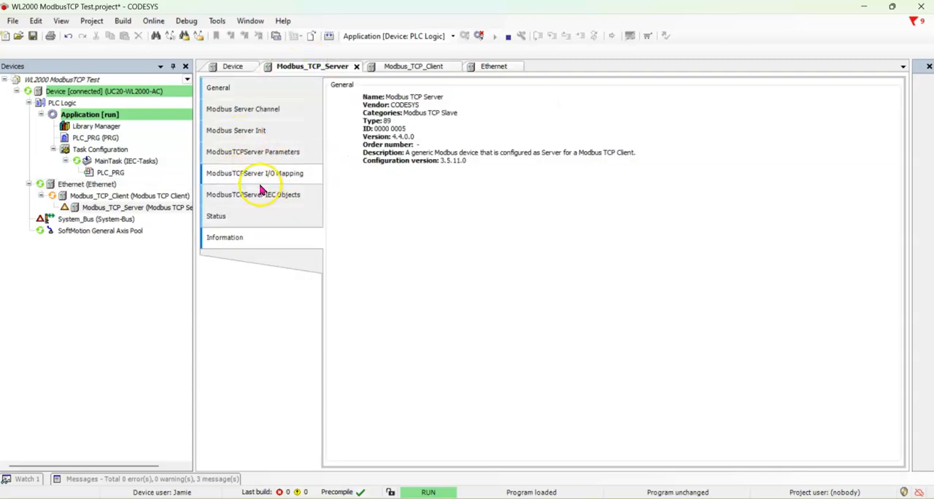
pyautogui.click(254, 173)
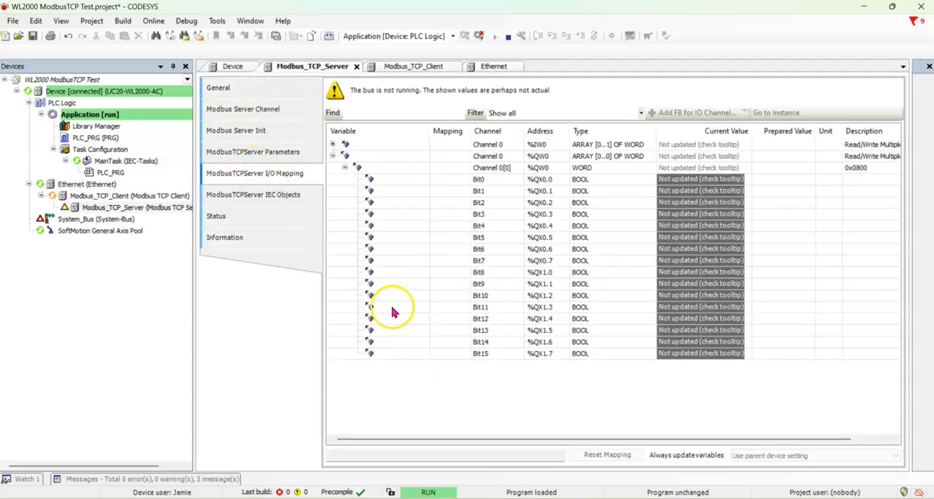
pyautogui.click(333, 145)
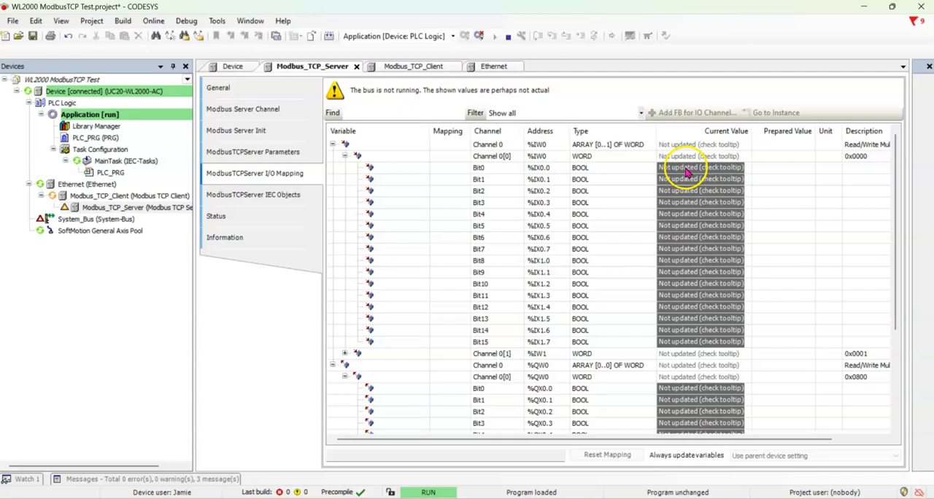
pyautogui.moveTo(686, 172)
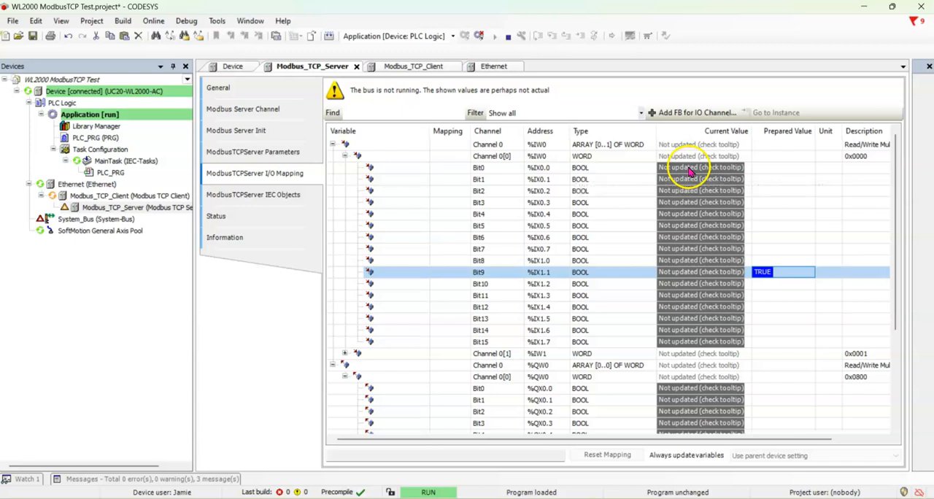
pyautogui.click(825, 225)
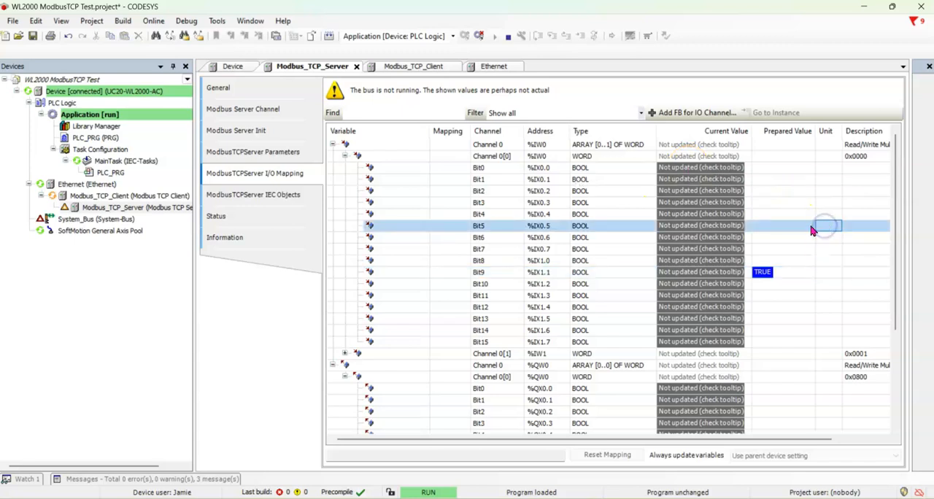
pyautogui.scroll(-4, 736, 219)
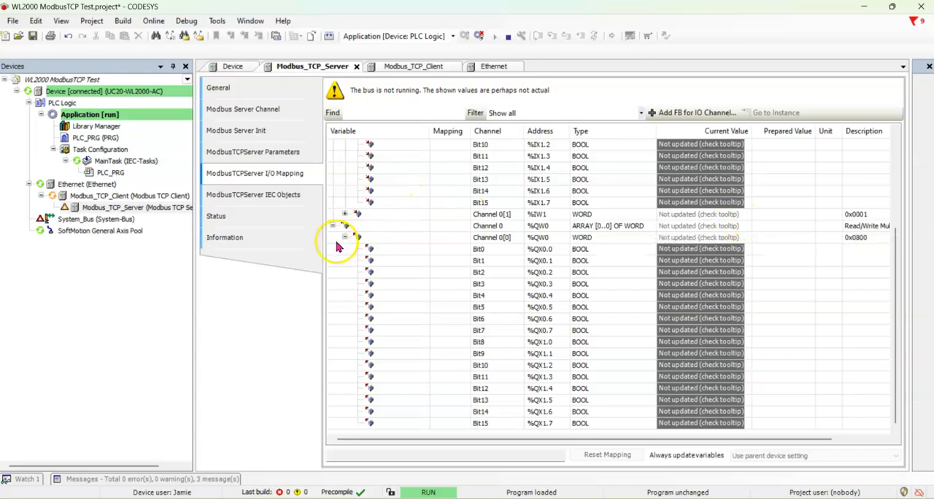
pyautogui.click(345, 238)
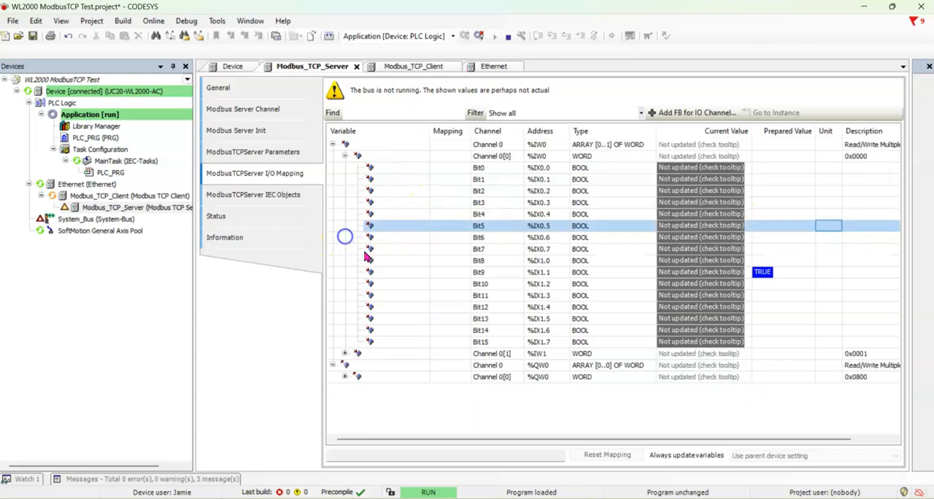
pyautogui.click(344, 157)
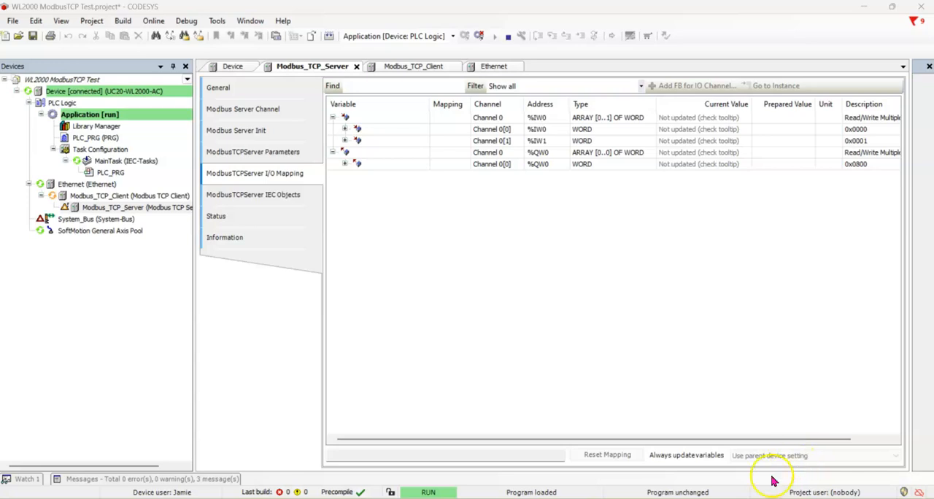
# Log out of the controller and set the server mapping's Always update variables option to Enabled 1 (use bus cycle task if not used in any task)
pyautogui.click(149, 22)
pyautogui.click(171, 48)
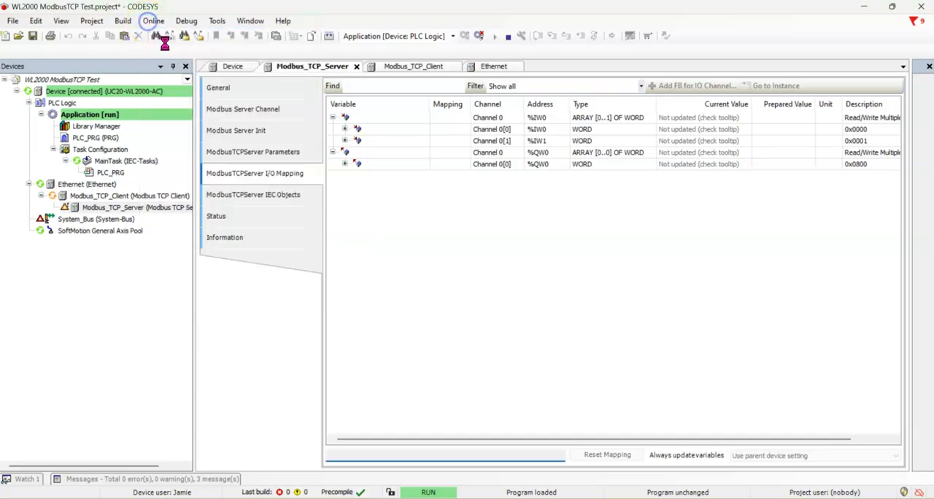
pyautogui.click(701, 456)
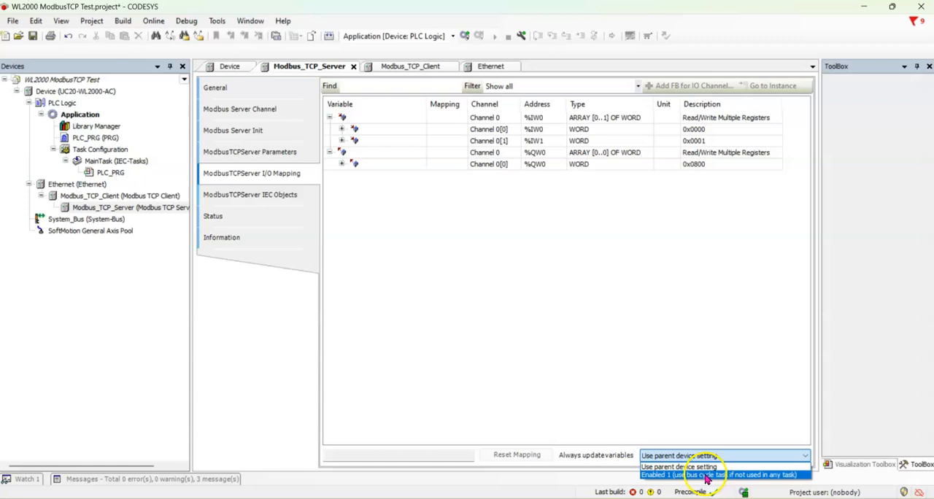
pyautogui.click(706, 476)
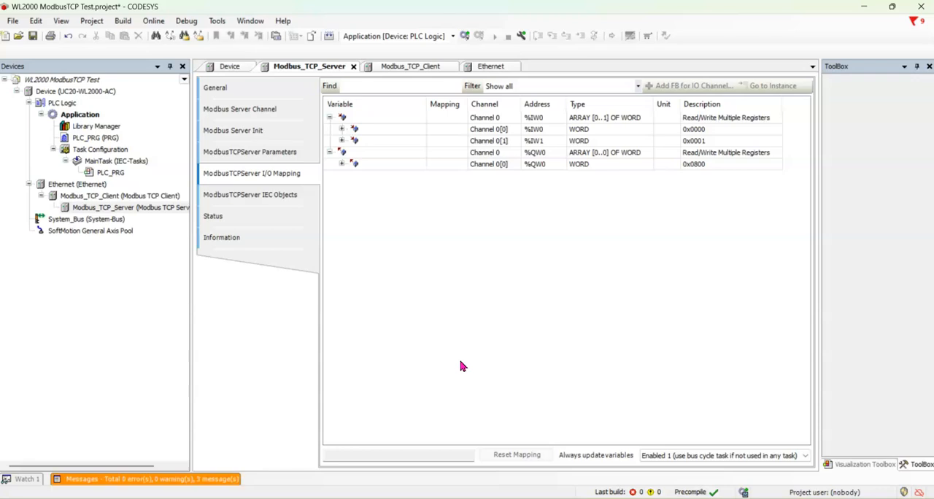
# Log in to the controller again, applying the modified application with an online change
pyautogui.click(151, 21)
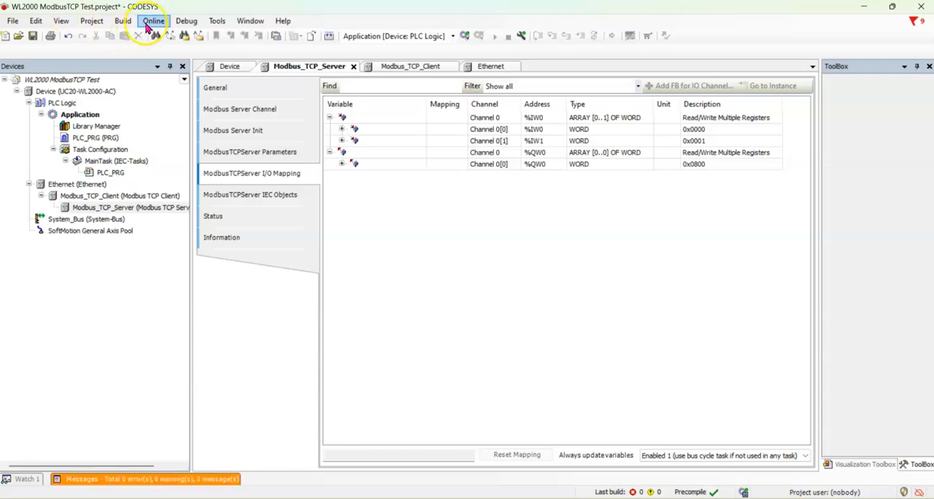
pyautogui.click(164, 35)
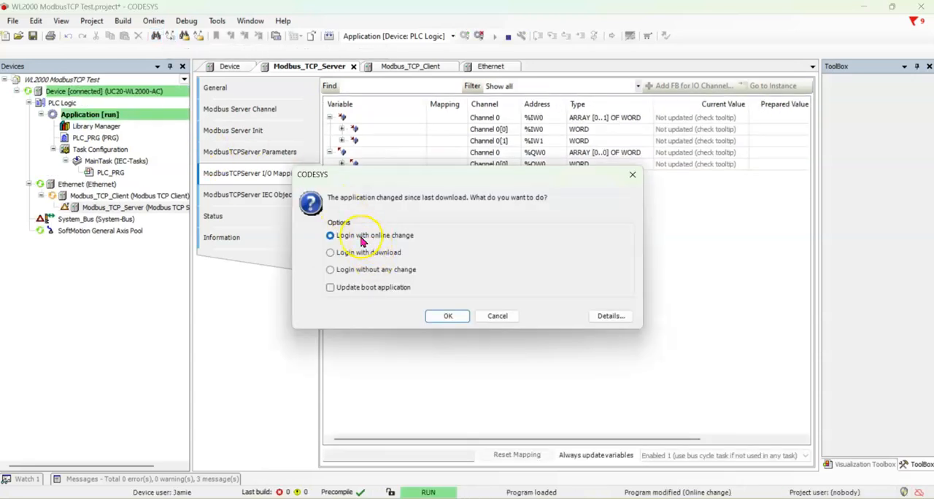
pyautogui.click(440, 318)
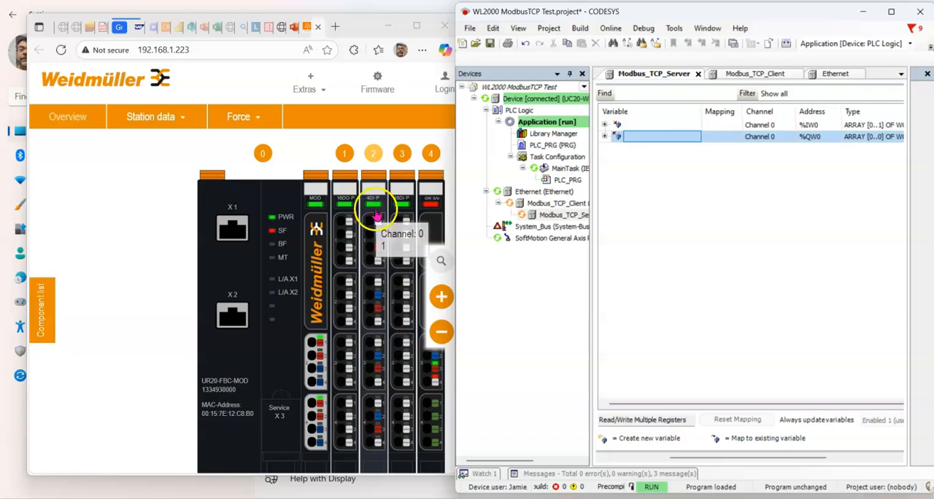
# Expand Channel 0's input word %IW0 down to its bits and compare their live values with the UR20 coupler's web page
pyautogui.click(604, 126)
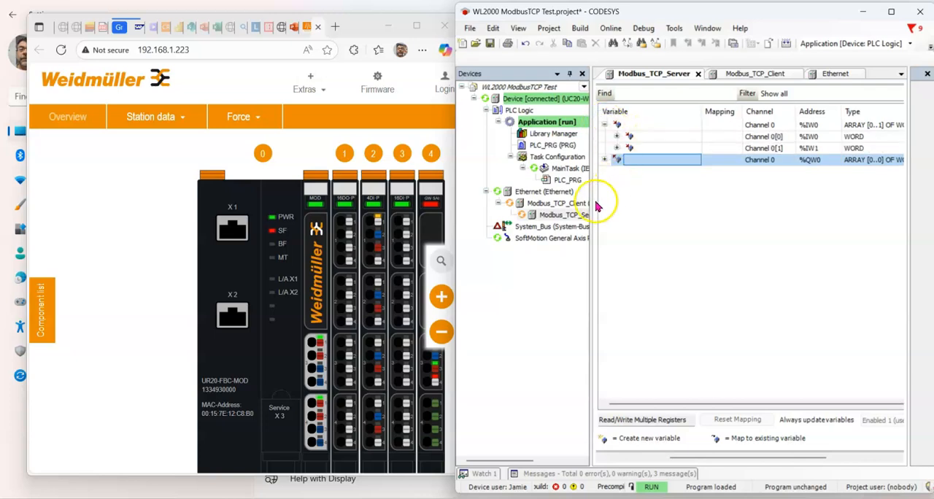
pyautogui.moveTo(592, 199); pyautogui.dragTo(517, 186)
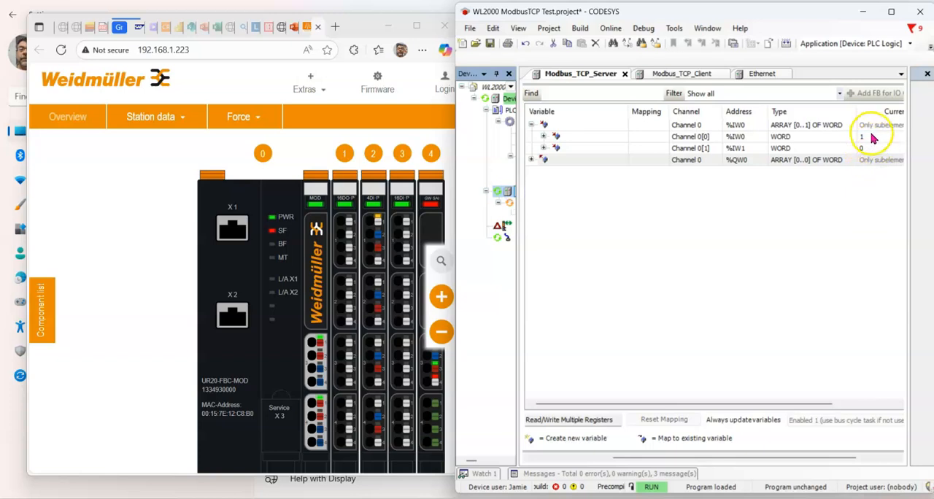
pyautogui.click(542, 137)
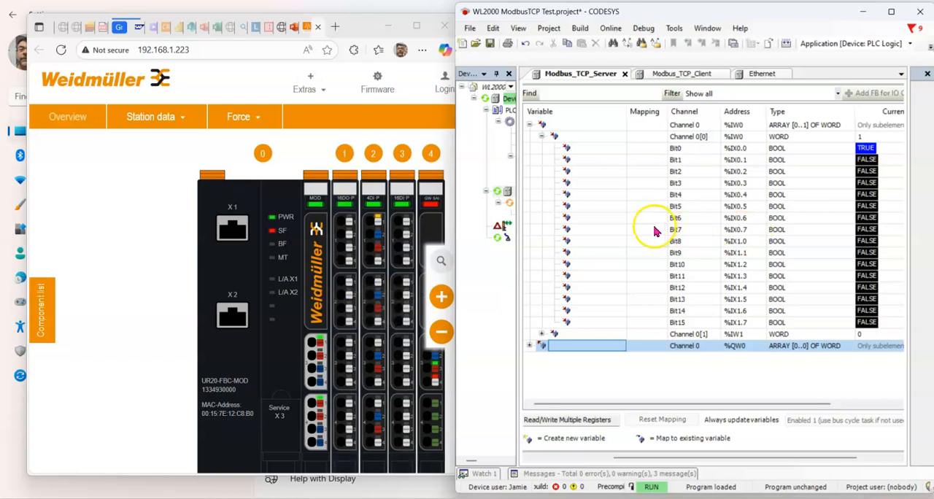
pyautogui.hscroll(2, 562, 157)
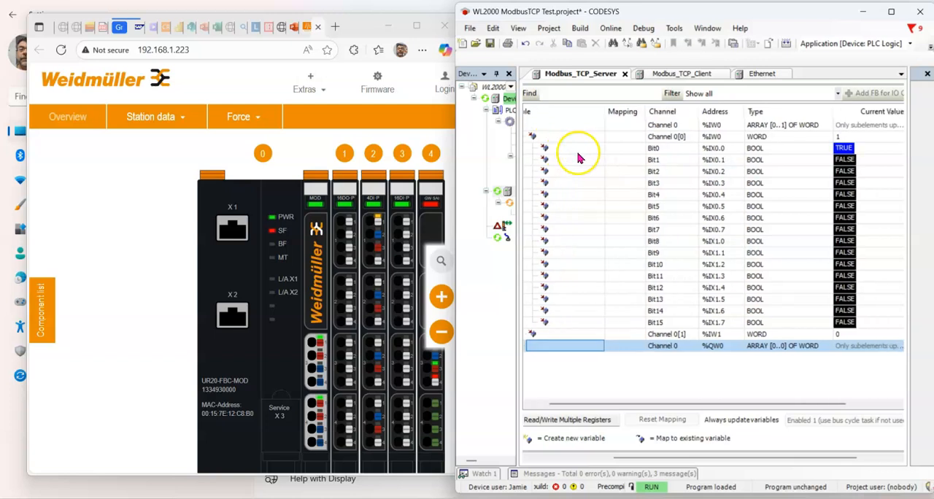
pyautogui.hscroll(-2, 614, 220)
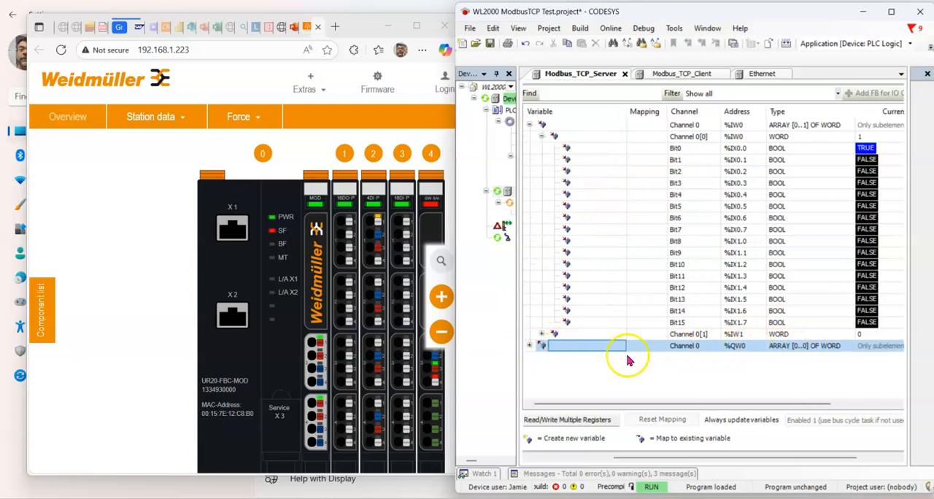
# Write TRUE to output Bit0 (%QX0.0) of Channel 0[0] and check the corresponding output on the coupler's web page
pyautogui.click(530, 346)
pyautogui.scroll(-2, 547, 365)
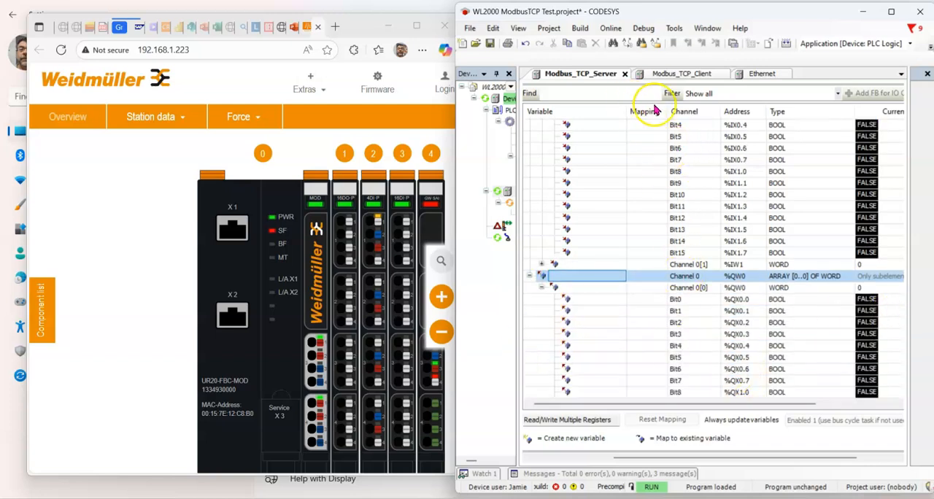
pyautogui.moveTo(671, 104); pyautogui.dragTo(618, 106)
pyautogui.moveTo(802, 111); pyautogui.dragTo(778, 125)
pyautogui.click(868, 300)
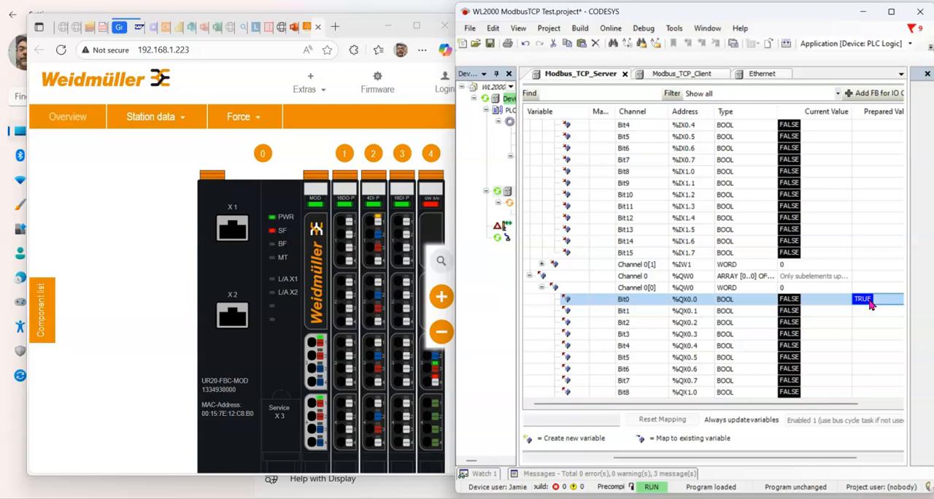
pyautogui.hotkey('ctrl', 'F7')
pyautogui.click(344, 218)
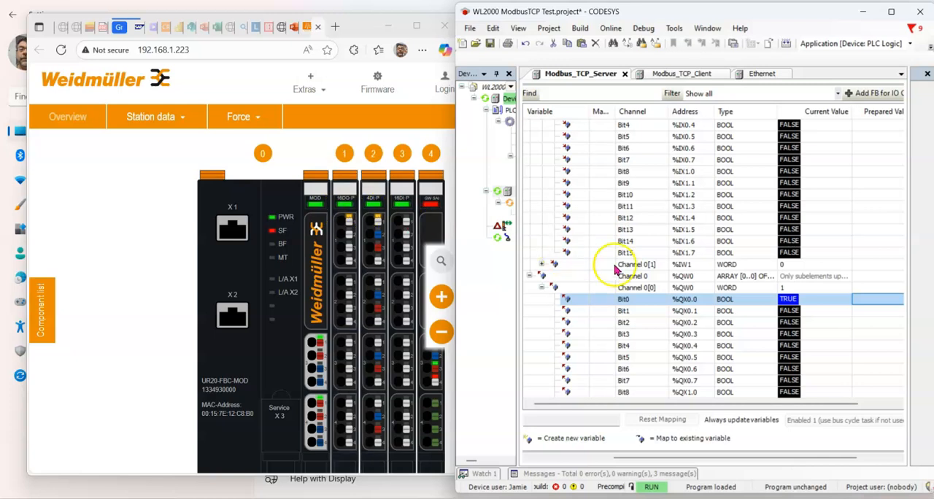
# Write TRUE to output Bit1 (%QX0.1) of Channel 0[0] and check the live input bits of %IW0
pyautogui.click(878, 312)
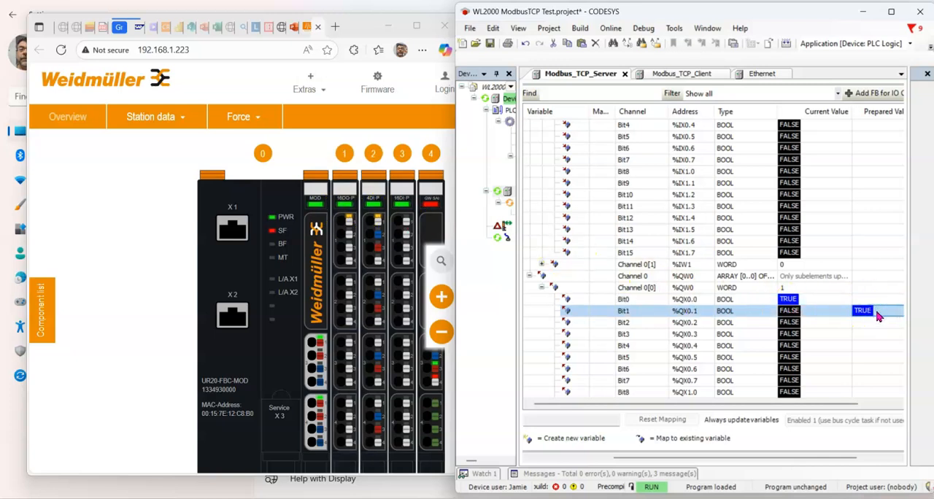
pyautogui.hotkey('ctrl', 'F7')
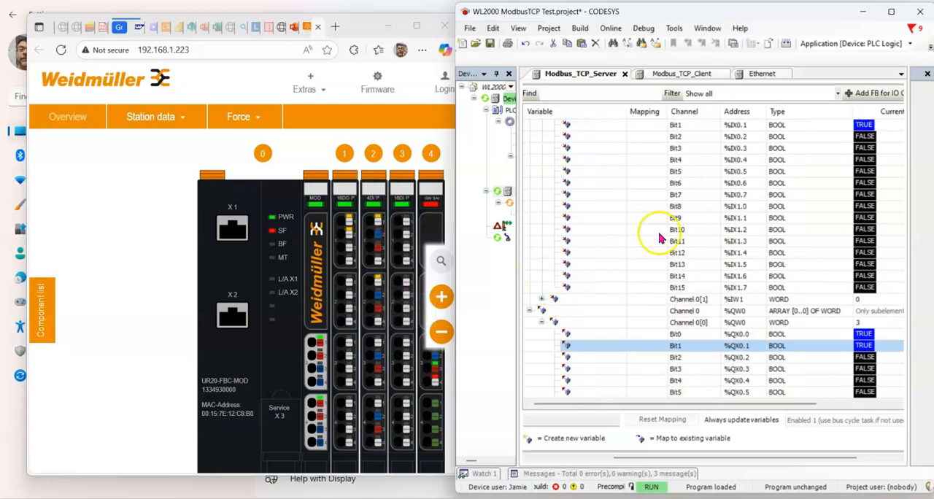
pyautogui.scroll(1, 701, 186)
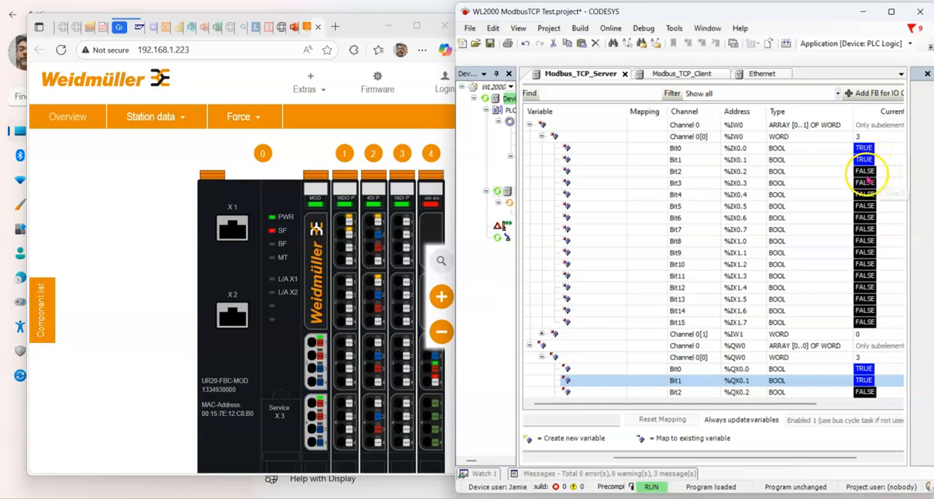
# Narrow the mapping table's Variable column and write TRUE to output Bit2 (%QX0.2) of Channel 0[0]
pyautogui.scroll(-4, 876, 178)
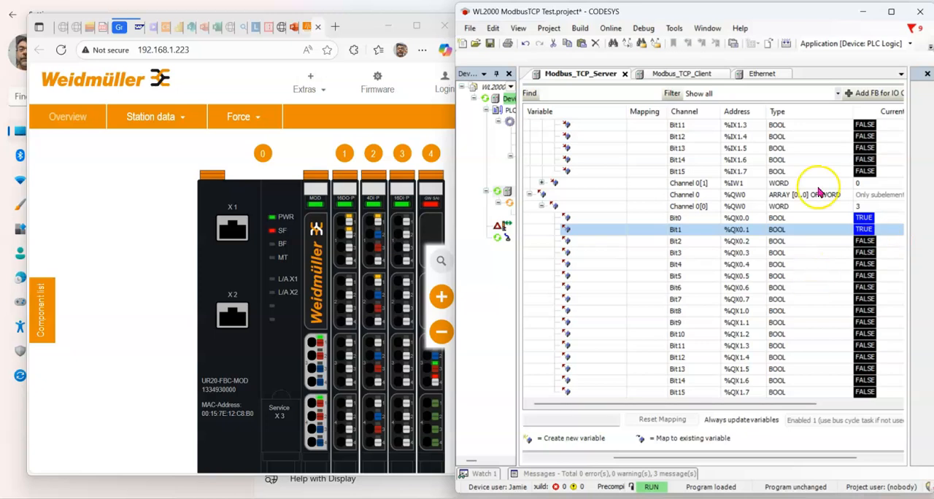
pyautogui.moveTo(628, 113); pyautogui.dragTo(585, 114)
pyautogui.click(897, 242)
pyautogui.hotkey('ctrl', 'F7')
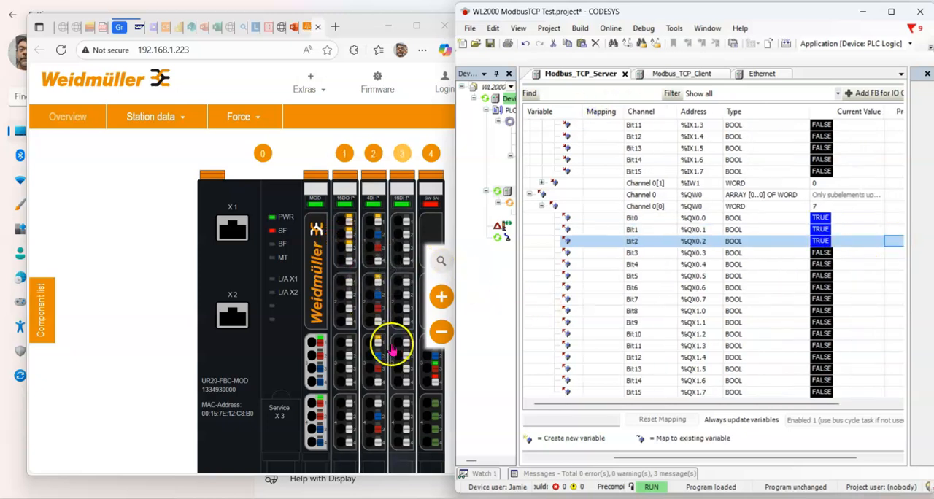
# Compare the live input bits of %IW0 with the channel states of the 4DI-P module on the coupler's web page
pyautogui.scroll(3, 602, 281)
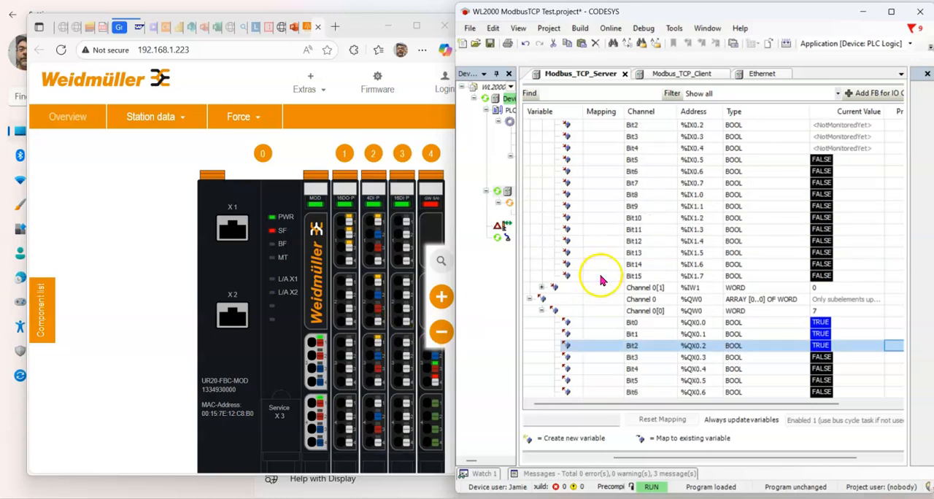
pyautogui.scroll(2, 601, 277)
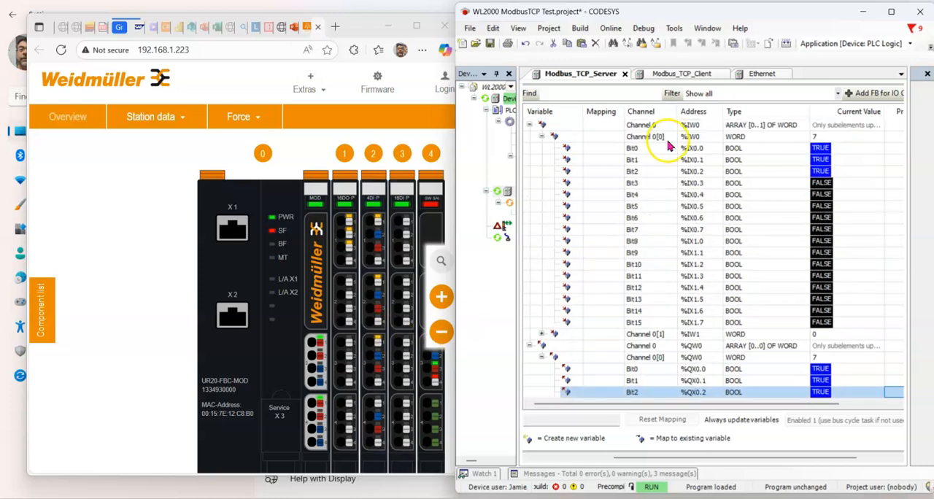
pyautogui.moveTo(369, 222)
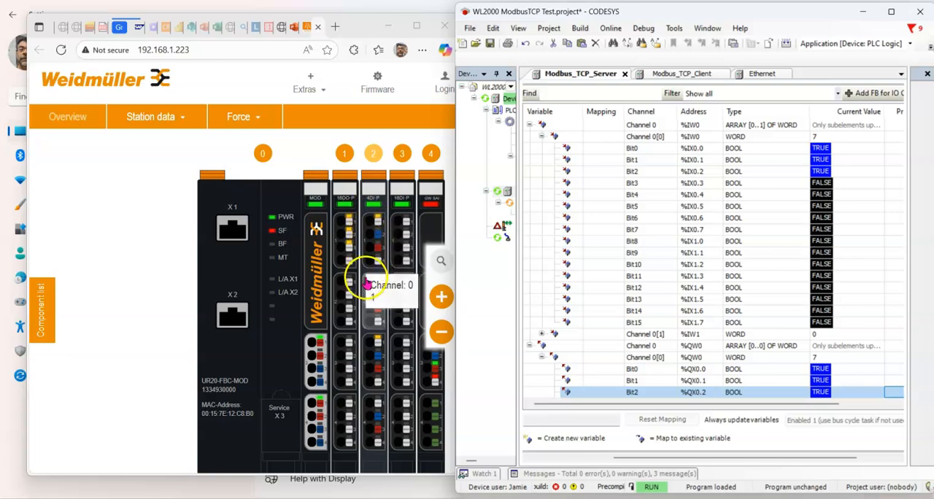
pyautogui.moveTo(372, 360)
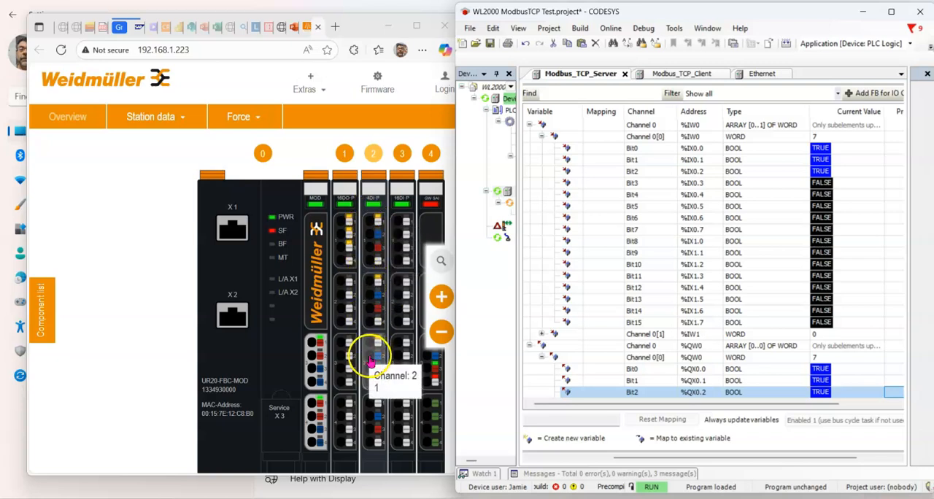